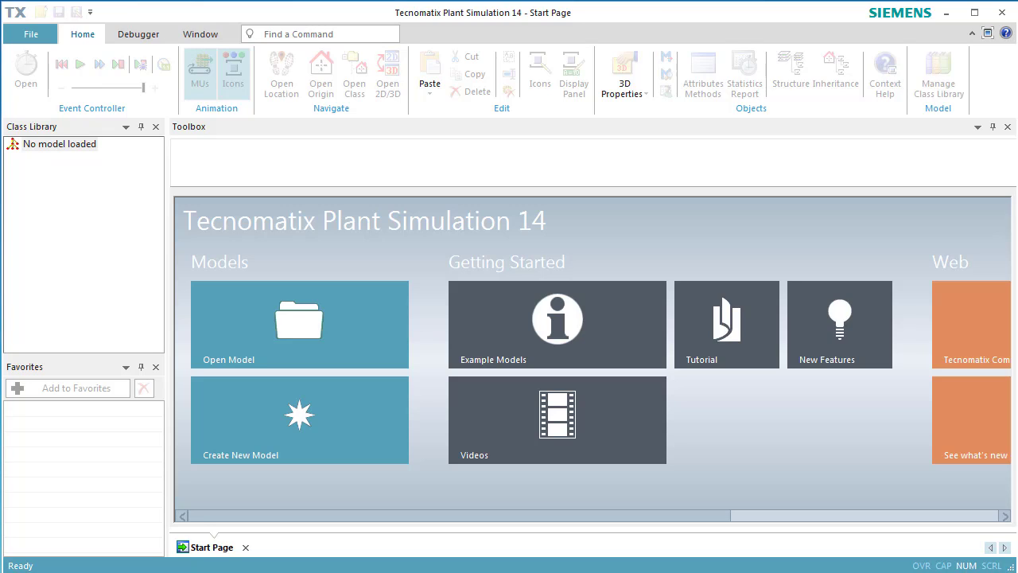
Step: Create a new 3D model and display its frame maximized in Planning View
left_click(288, 440)
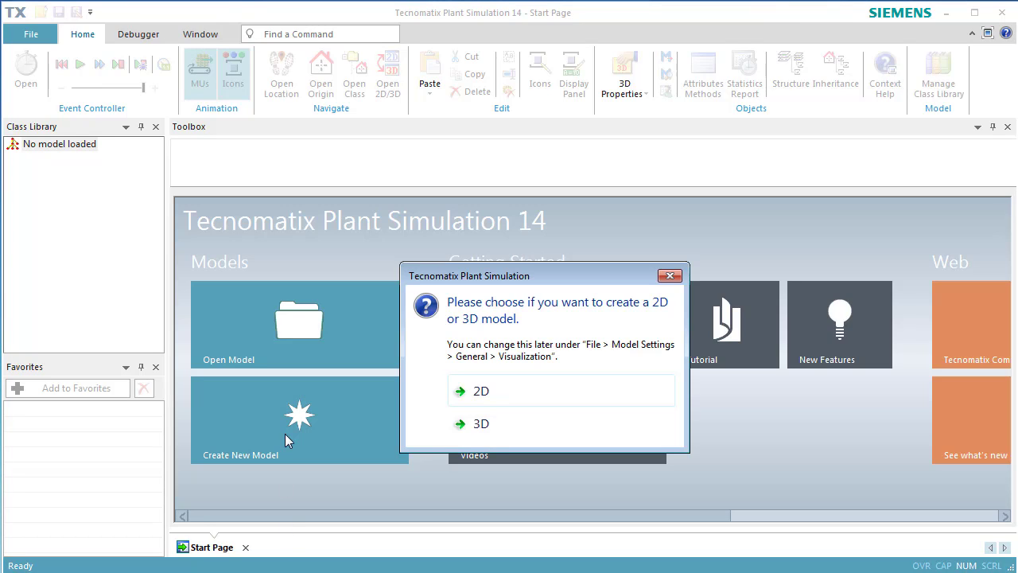
left_click(455, 423)
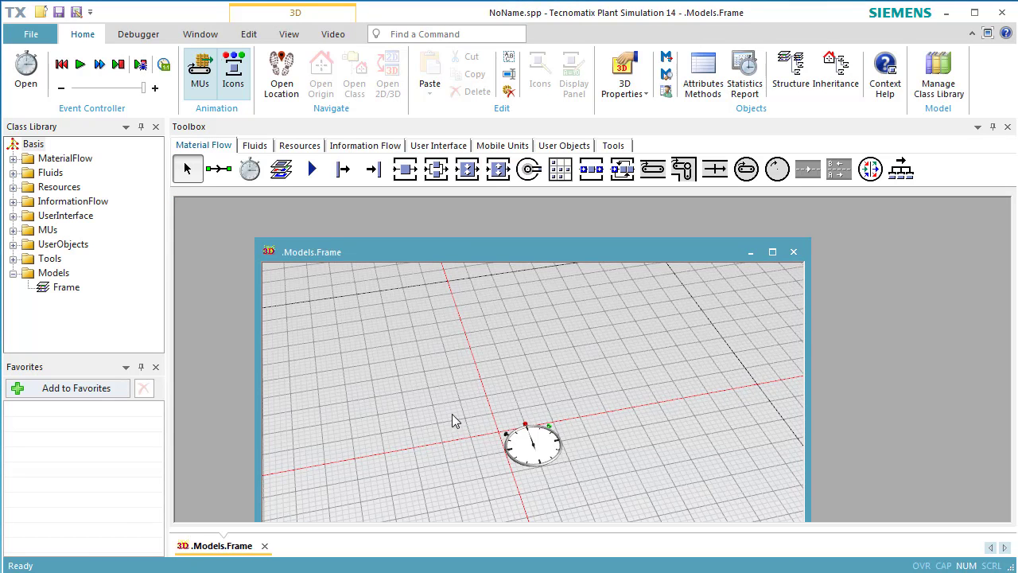
left_click(289, 34)
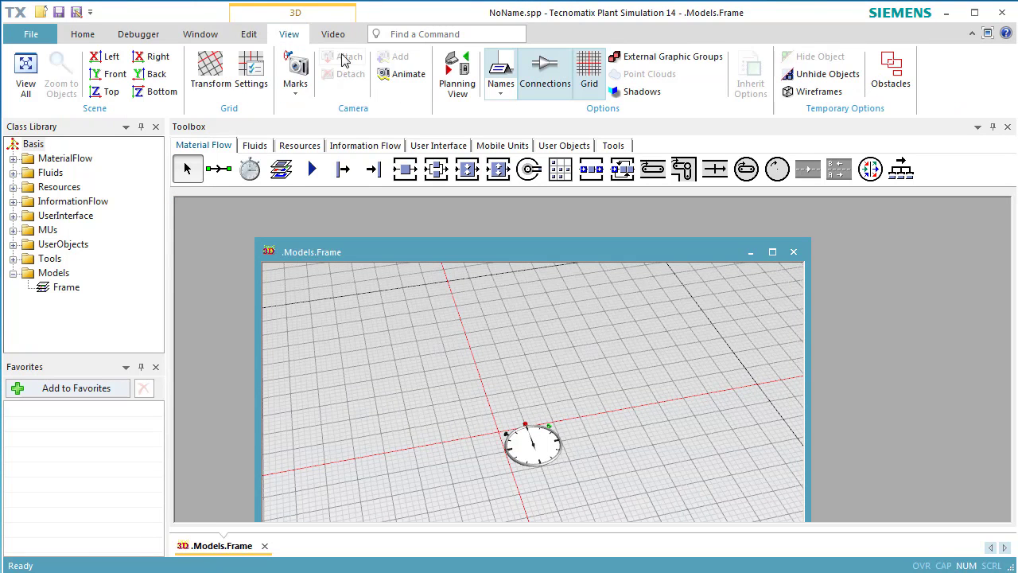
left_click(453, 87)
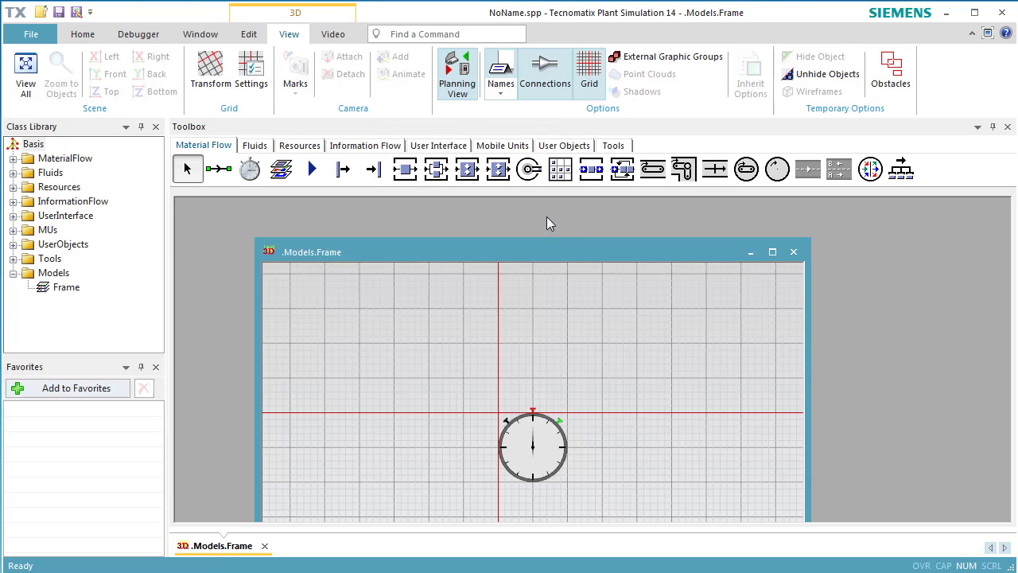
left_click(773, 253)
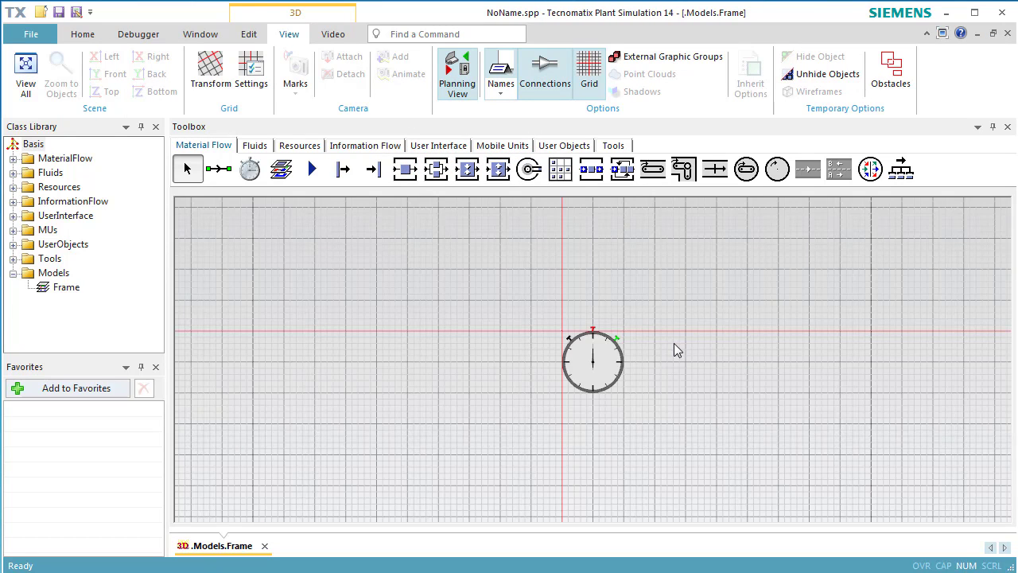
Step: Insert a Source into the frame a few grid squares below the EventController
left_click_drag(673, 342, 317, 232)
left_click(344, 168)
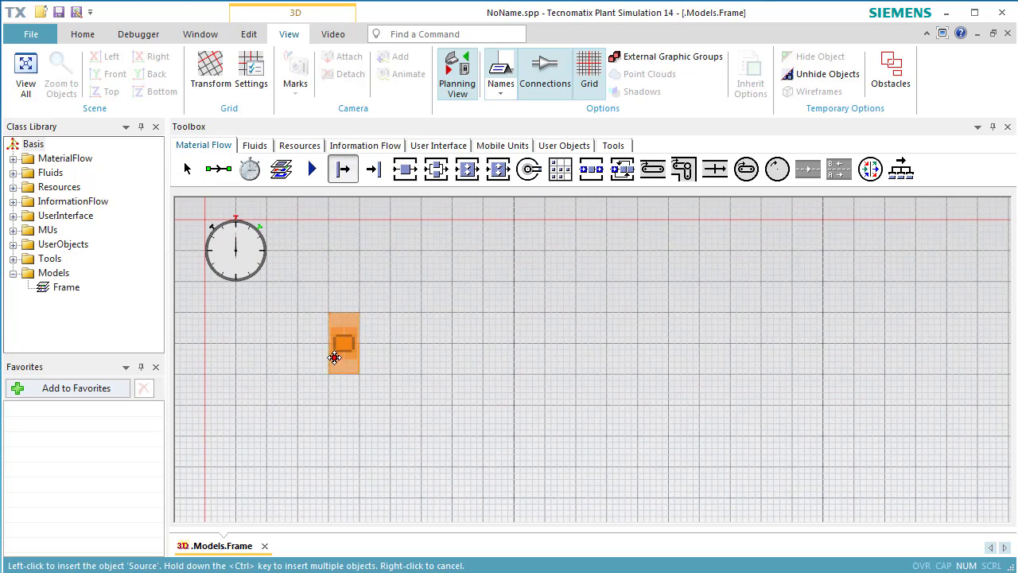
left_click(250, 403)
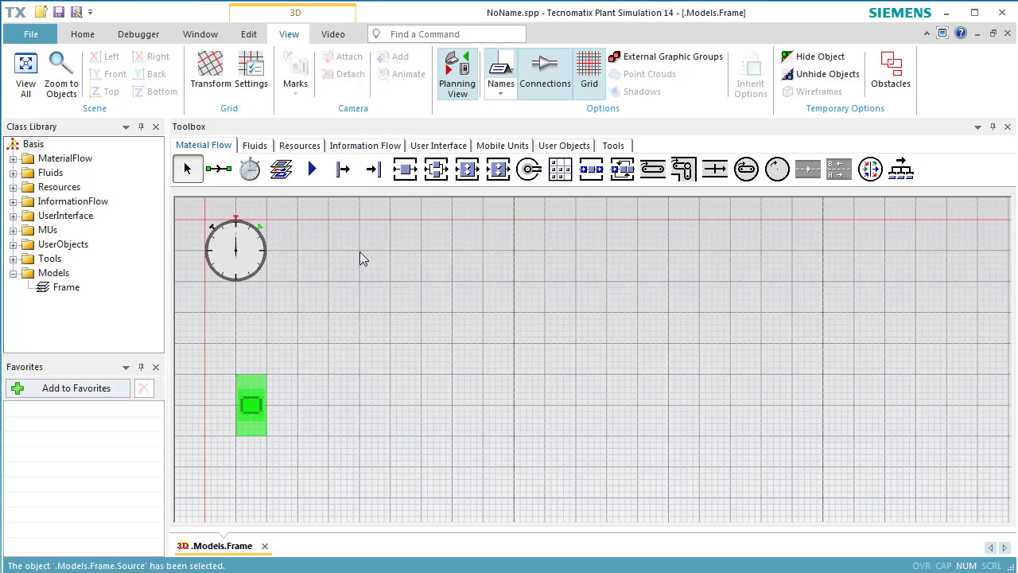
Step: Insert two SingleProc stations, one above and one below the Source's level, and a Drain beyond them level with the Source
left_click(398, 176)
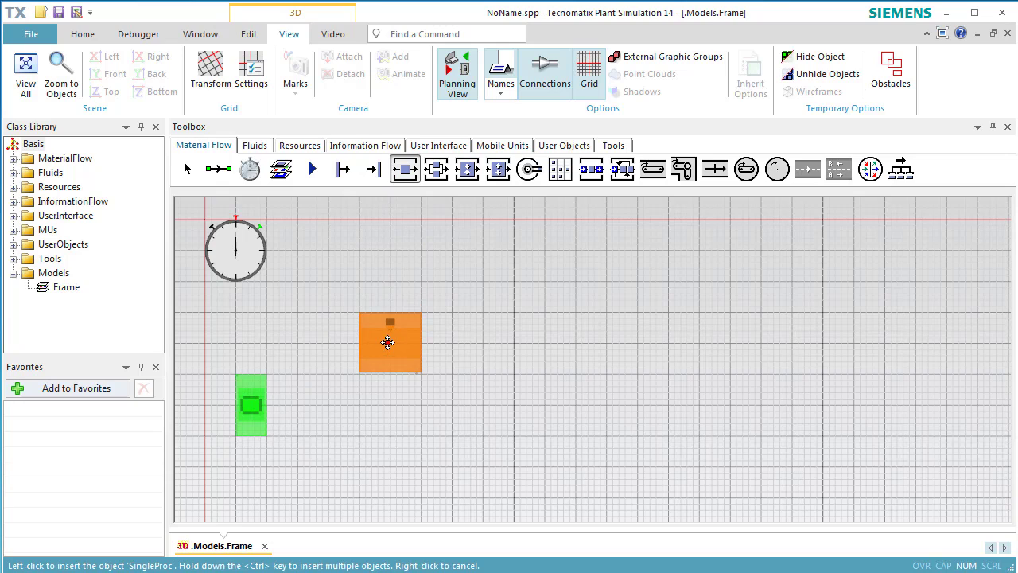
left_click(388, 348)
left_click(404, 169)
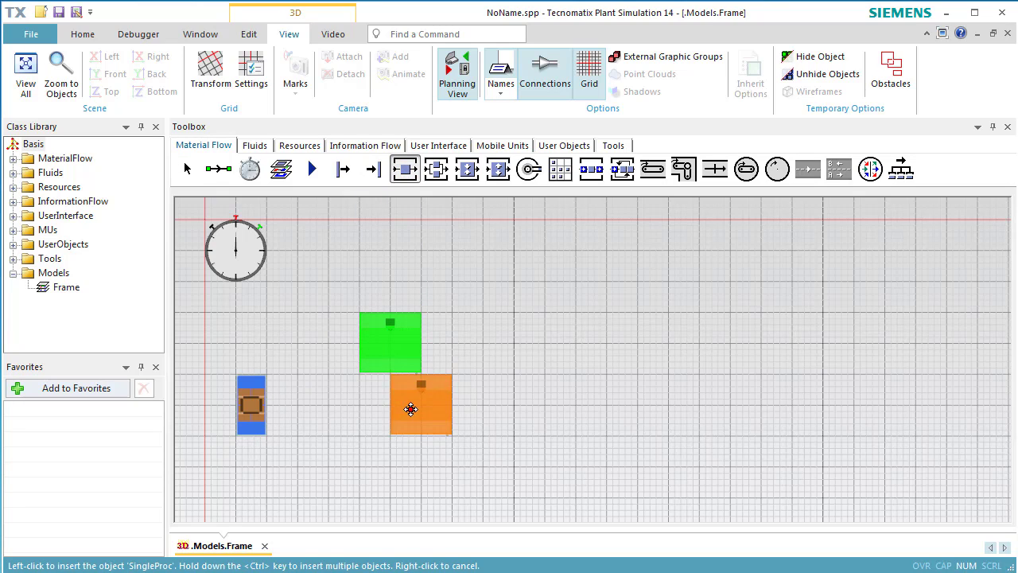
left_click(386, 469)
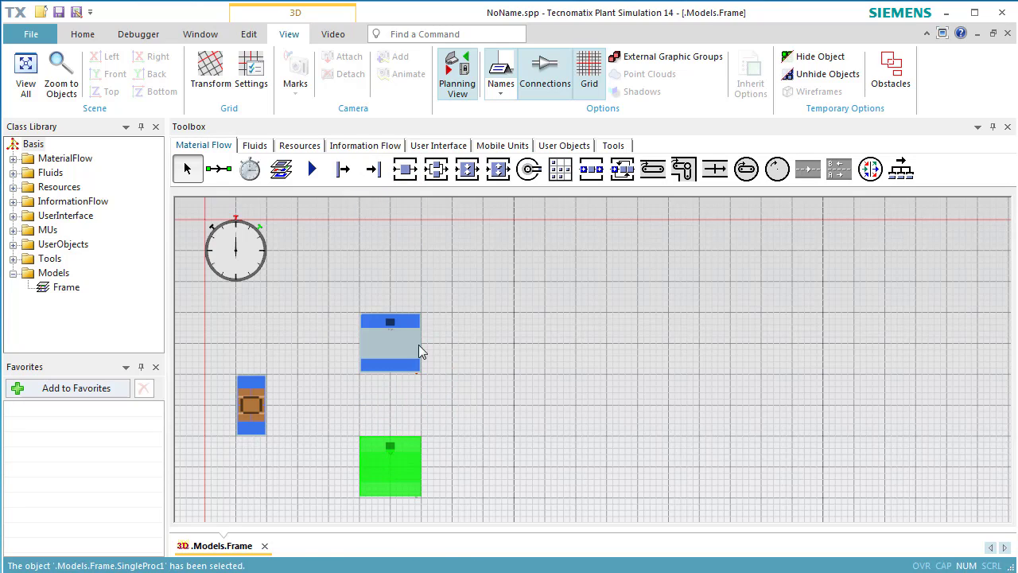
left_click(375, 172)
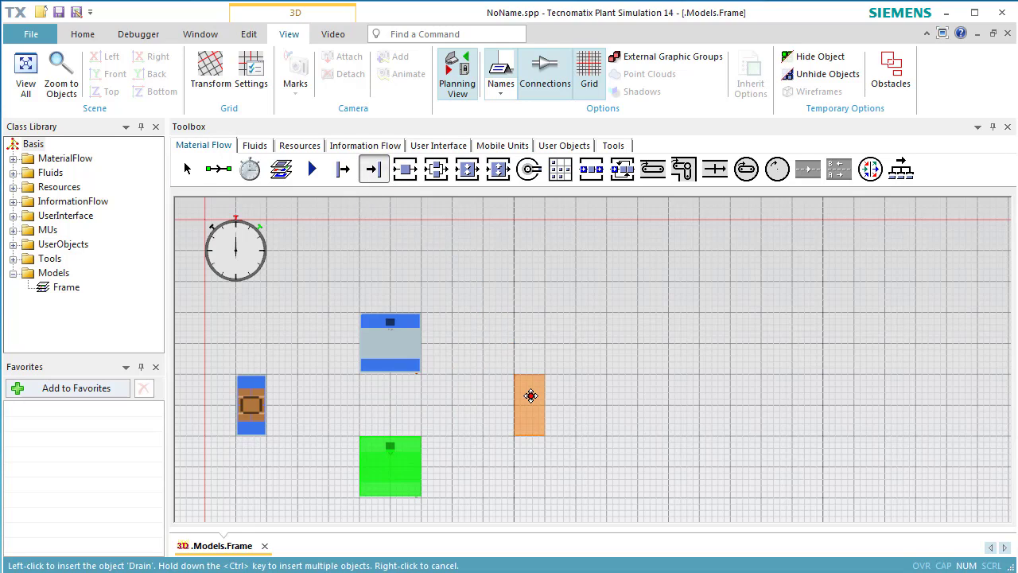
left_click(530, 396)
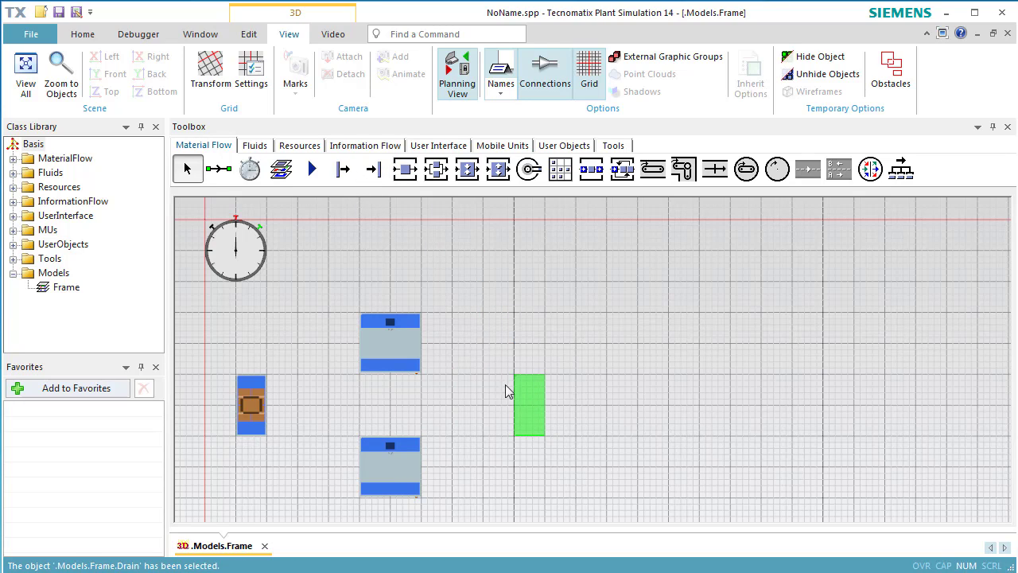
Step: Connect the Source to the upper SingleProc first and to the lower SingleProc second
left_click(229, 181)
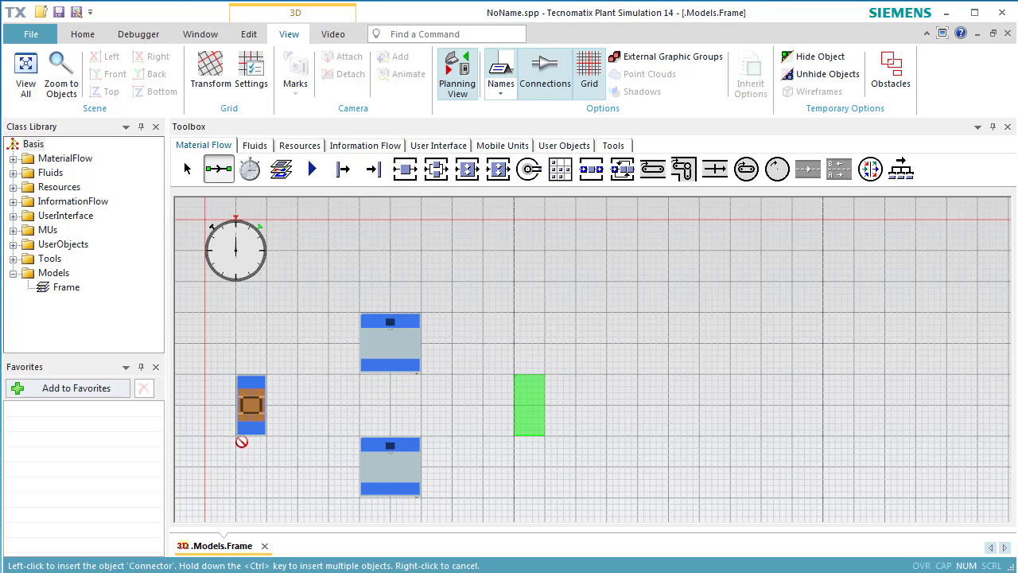
key("ctrl")
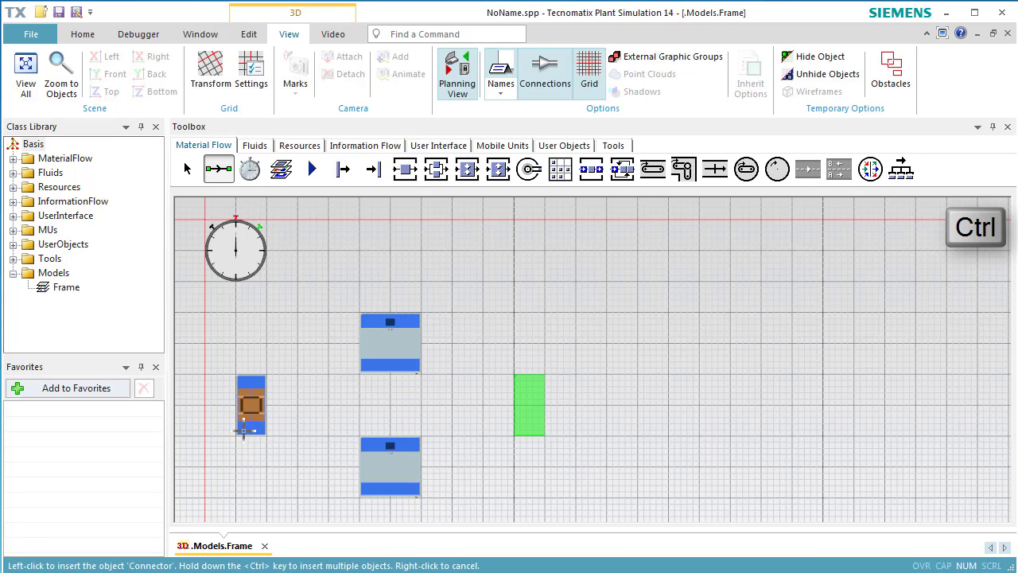
left_click(251, 405)
left_click(364, 353)
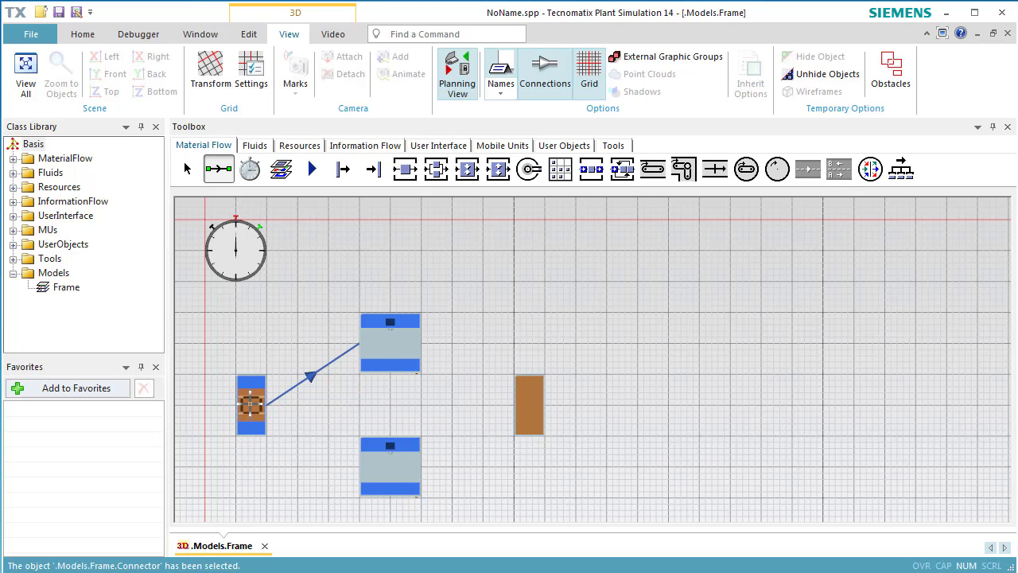
left_click(250, 406)
left_click(363, 469)
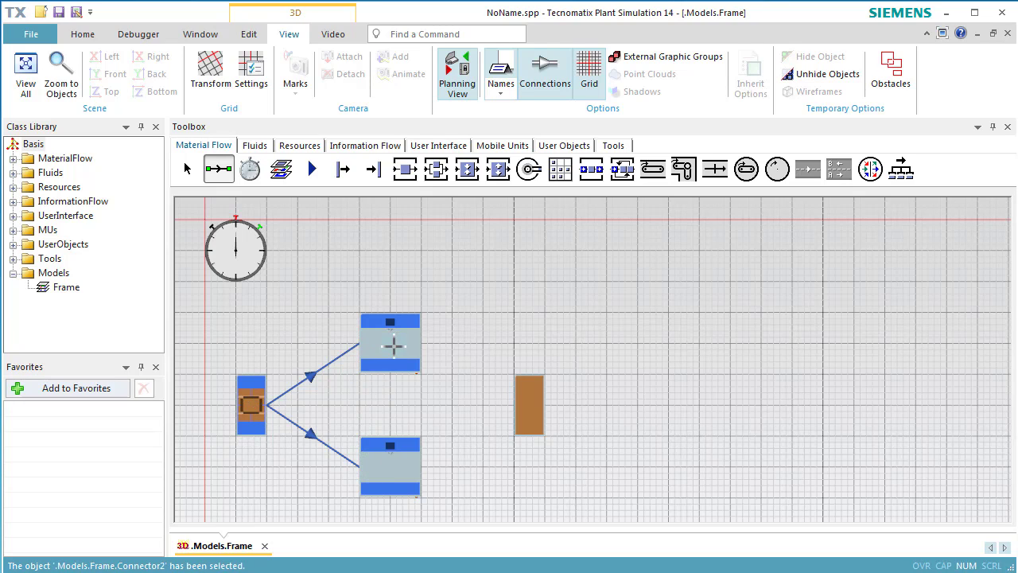
Step: Connect the upper and the lower SingleProc to the Drain
left_click(394, 344)
left_click(524, 400)
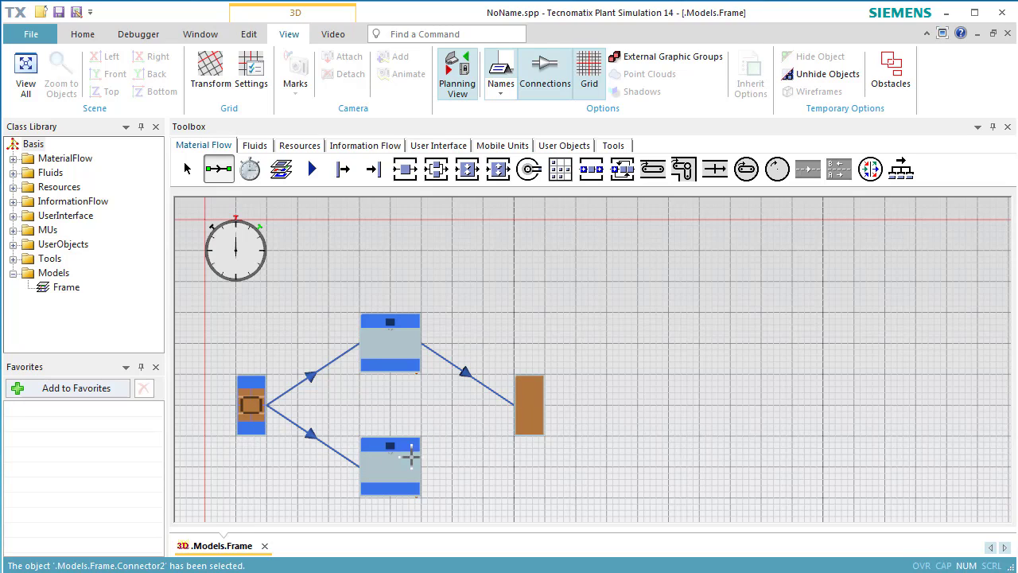
left_click(409, 455)
left_click(526, 408)
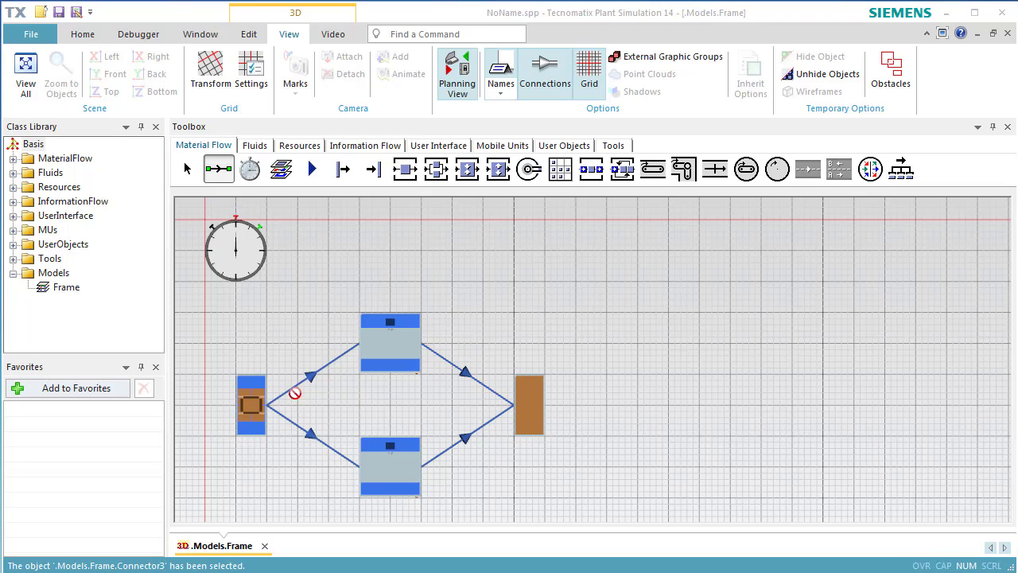
Step: Set the Source's constant creation interval to 60 seconds and apply it
left_click(255, 397)
double_click(254, 396)
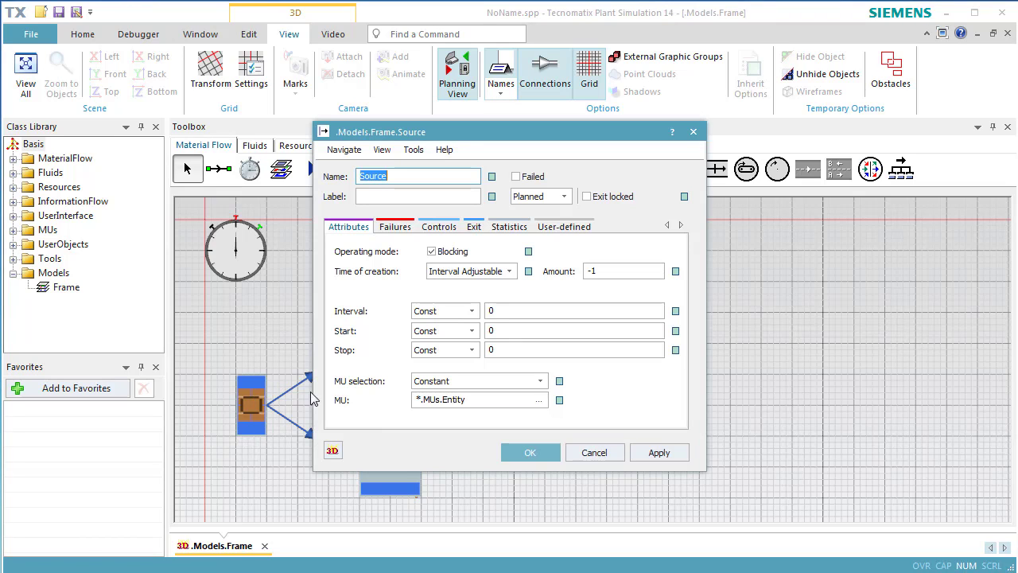
left_click(508, 311)
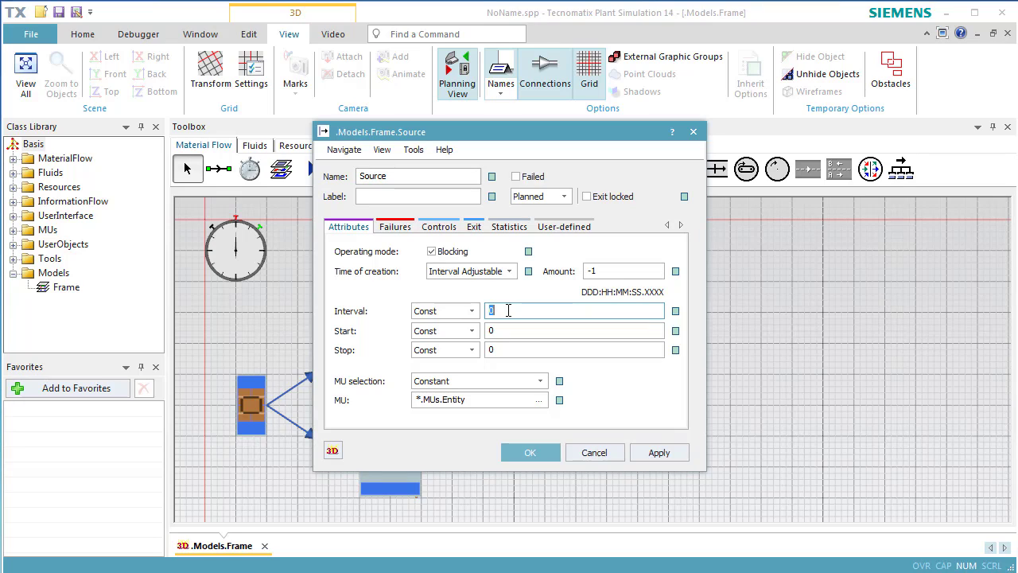
type("60")
left_click(637, 452)
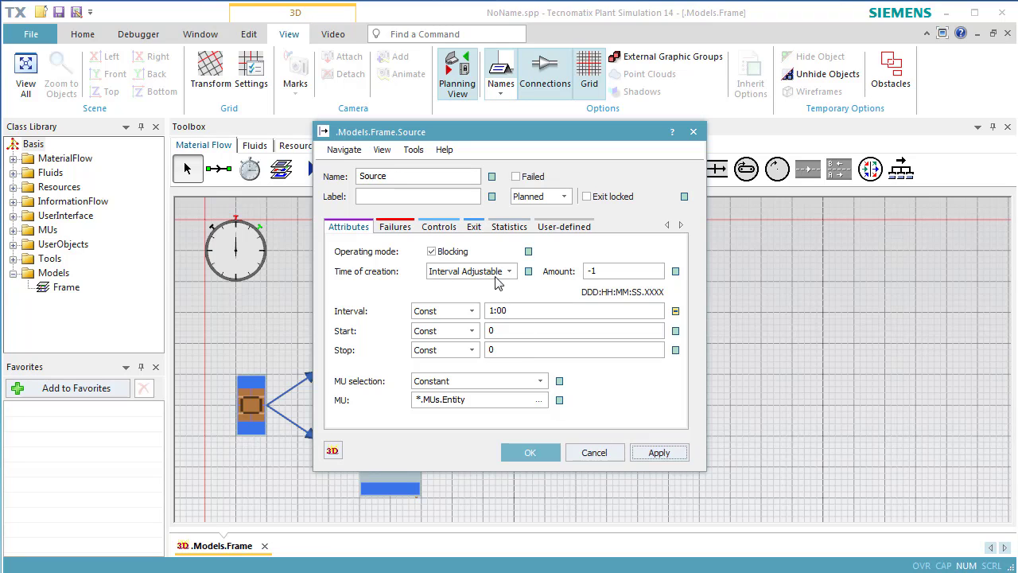
Step: Set the Source's exit strategy to Start at successor 1 and accept its settings
left_click(475, 228)
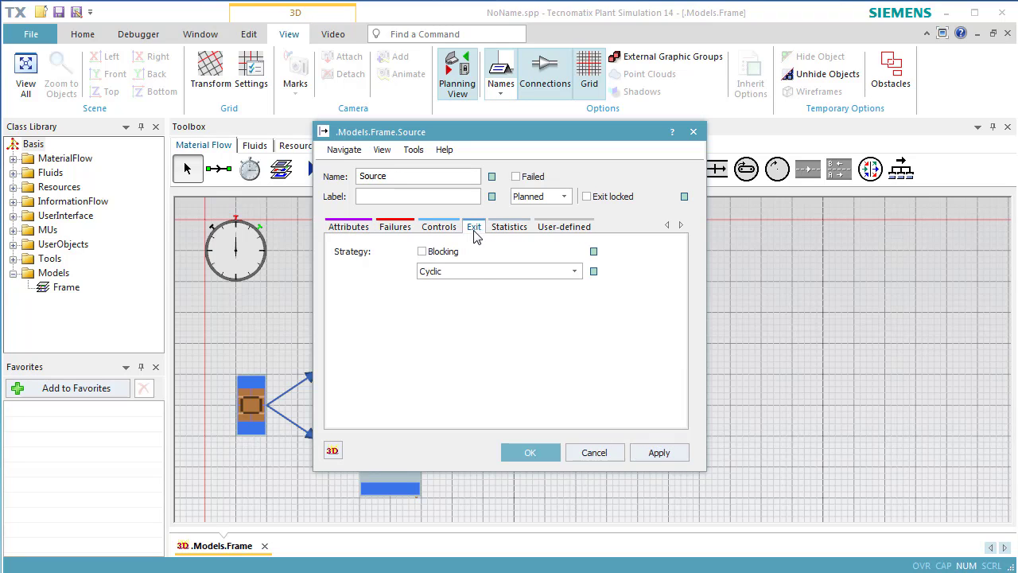
left_click(477, 272)
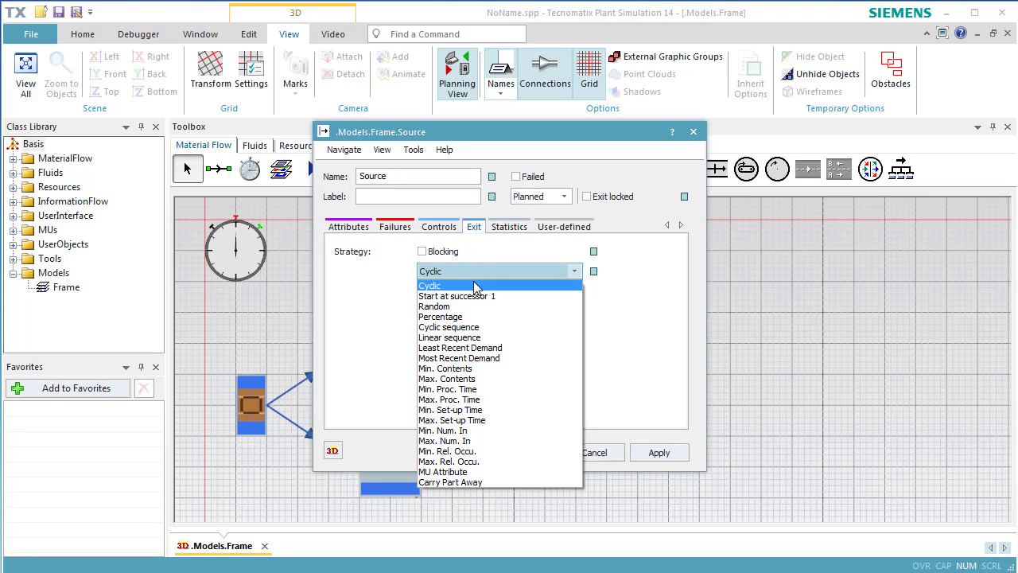
left_click(478, 296)
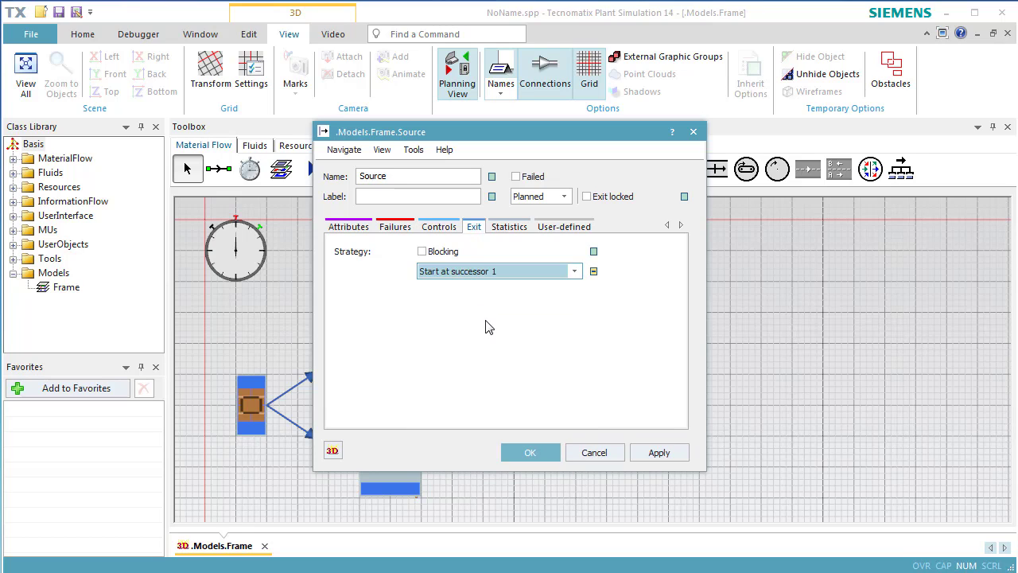
left_click(531, 454)
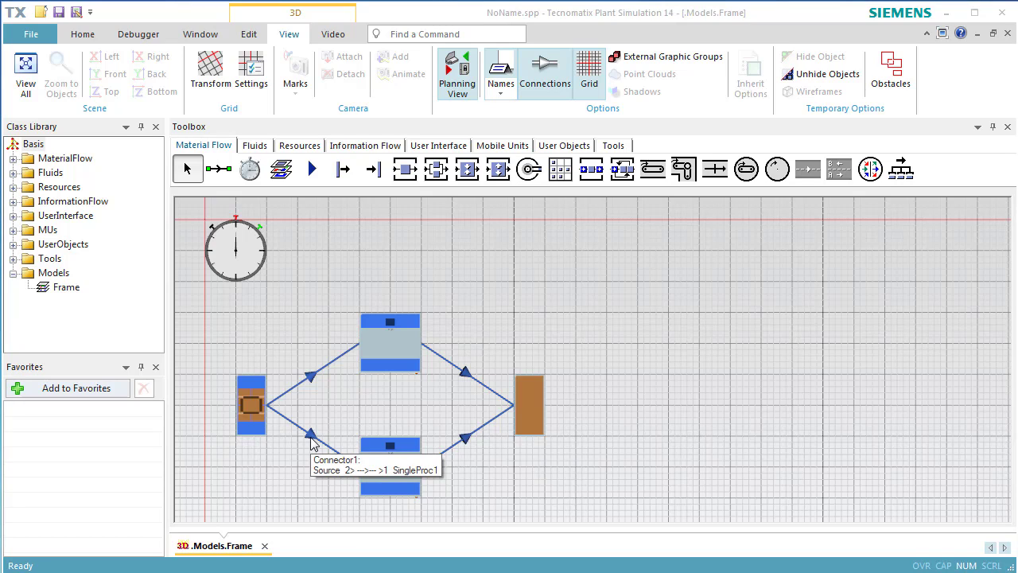
Step: Add a failure to the upper SingleProc with 95% availability and an MTTR of 1:00, related to SimulationTime
double_click(383, 348)
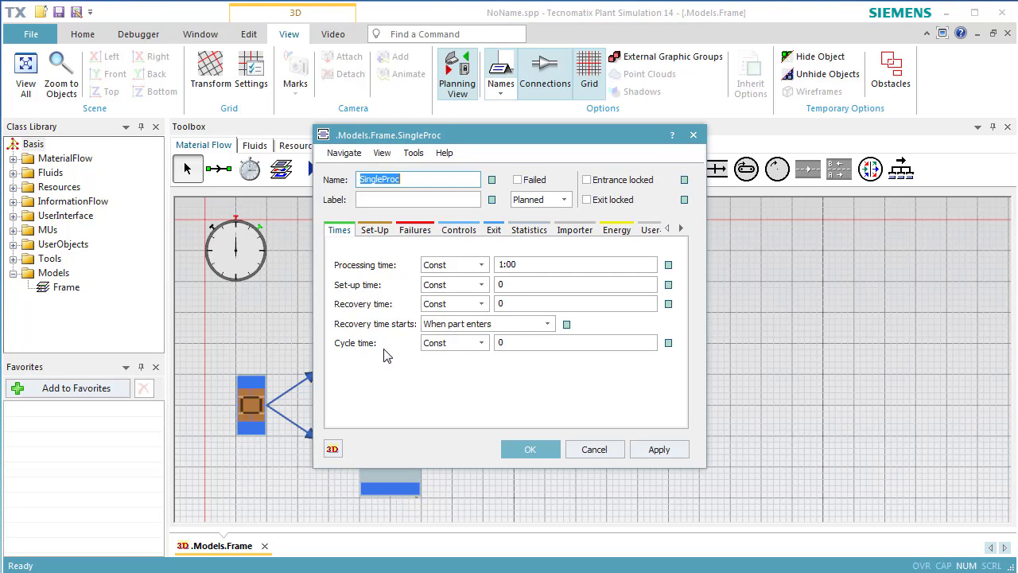
left_click(415, 230)
left_click(410, 271)
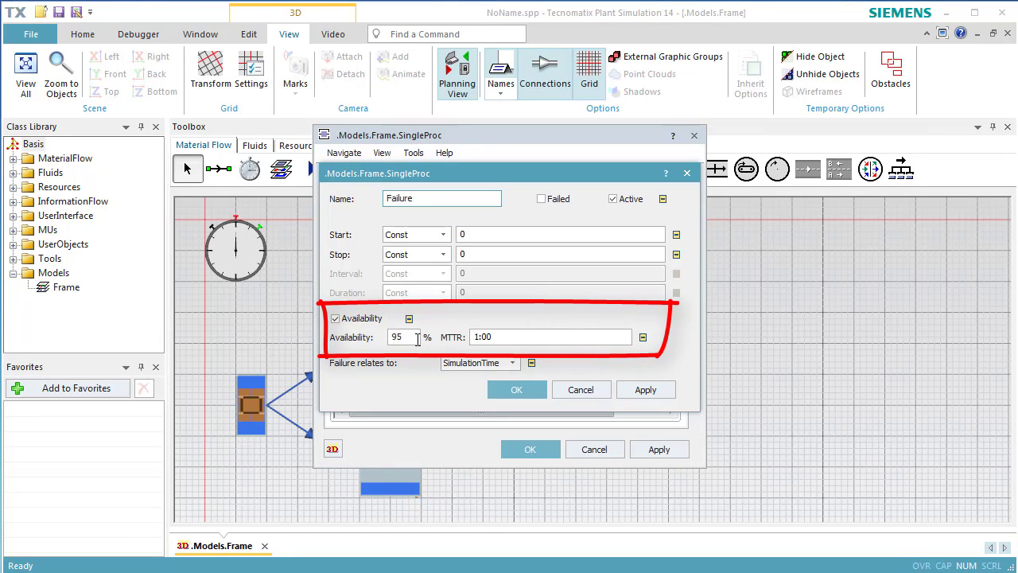
left_click(499, 391)
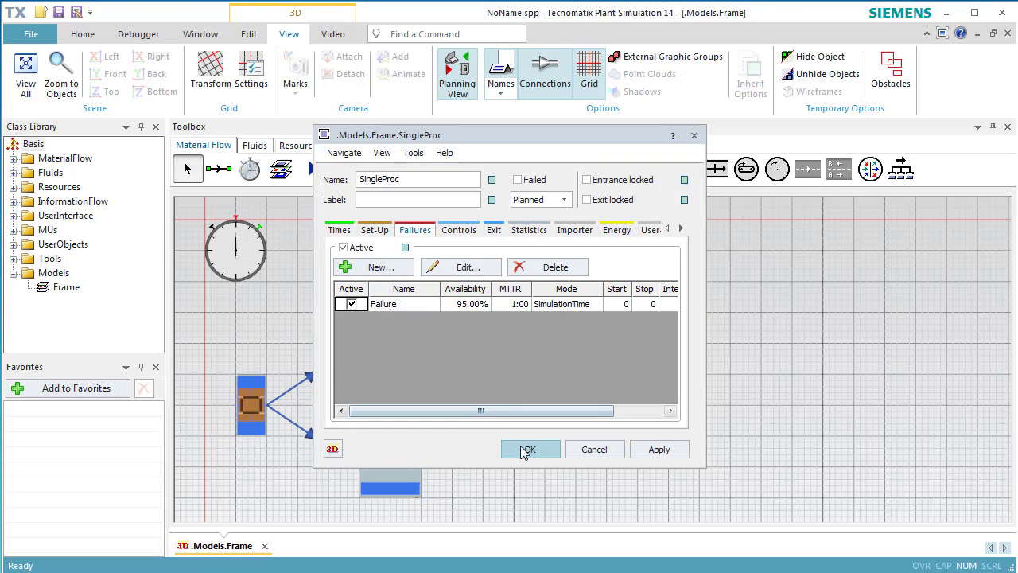
left_click(525, 450)
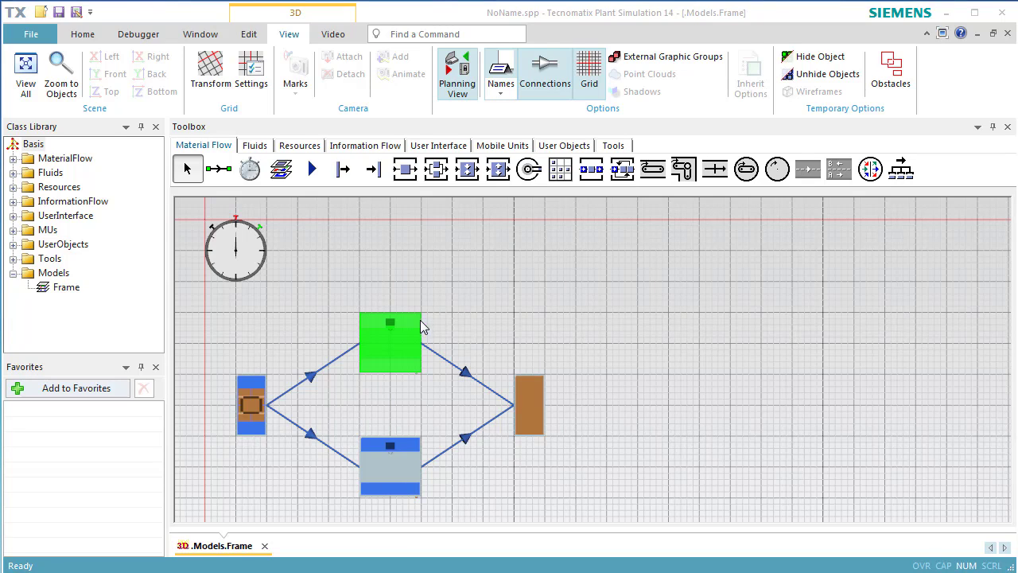
Step: Set the EventController's simulation end to 1:00:00 and accept its settings
double_click(246, 259)
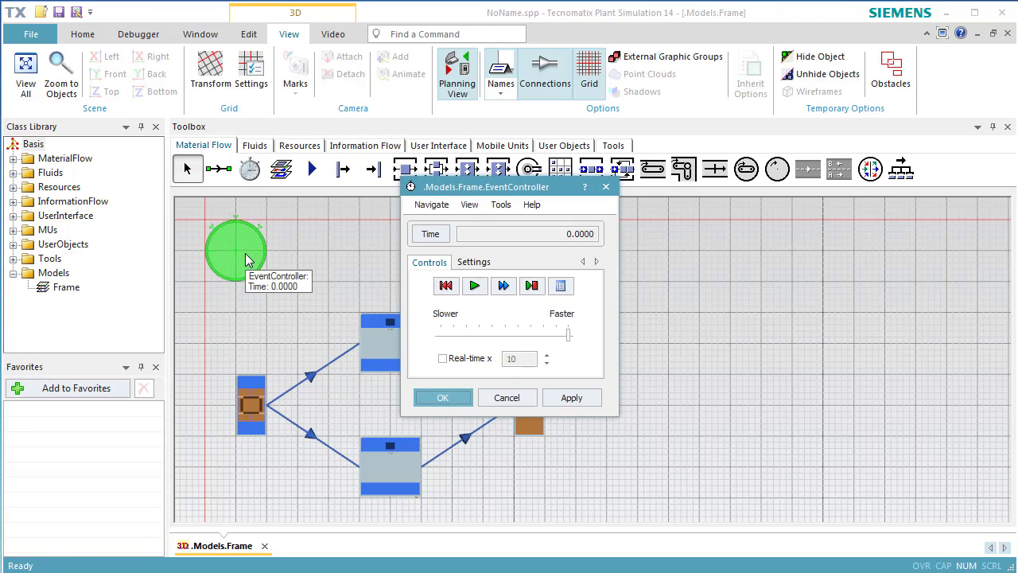
left_click(474, 263)
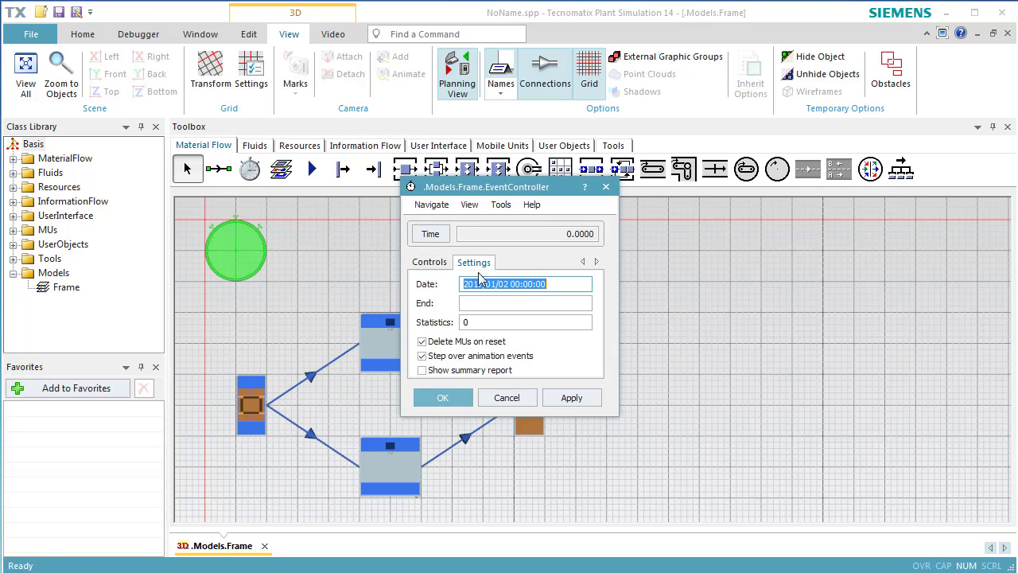
left_click(485, 305)
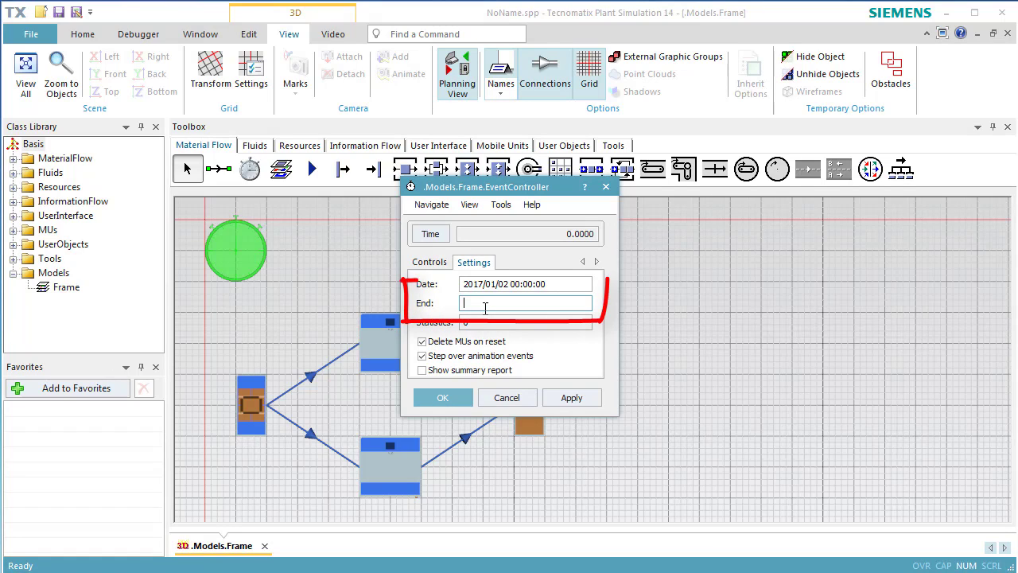
type("1::")
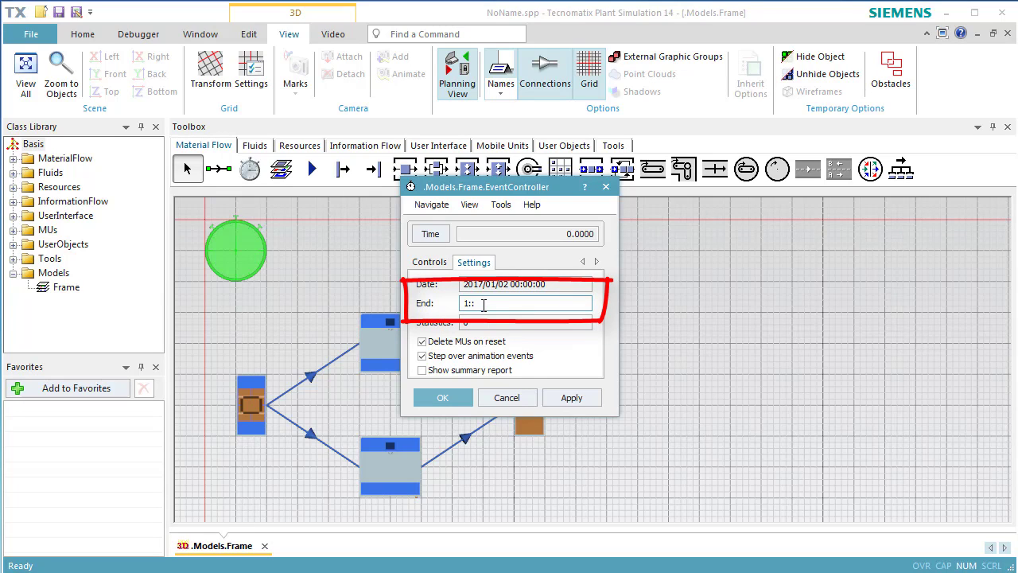
left_click(550, 402)
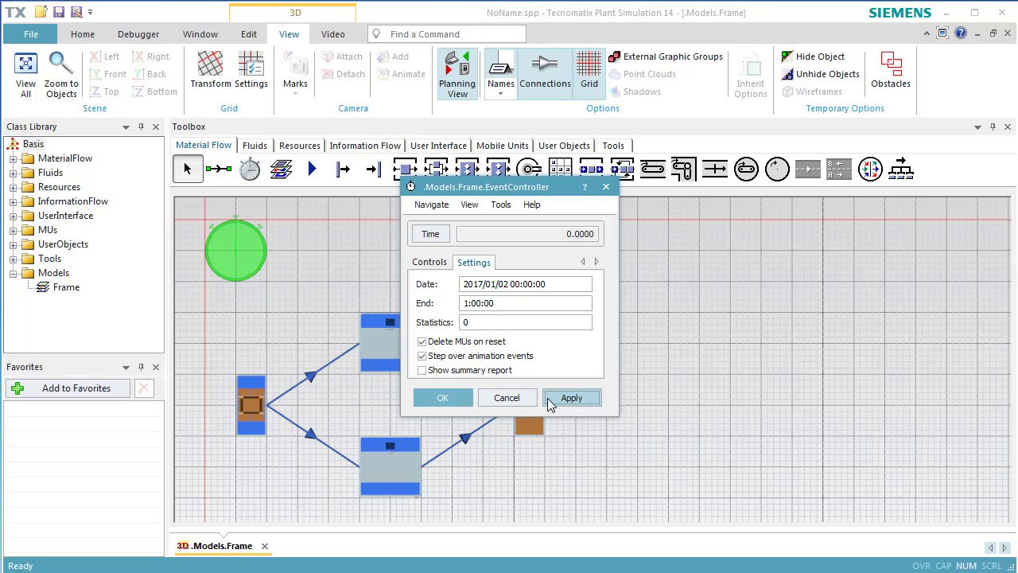
left_click(460, 404)
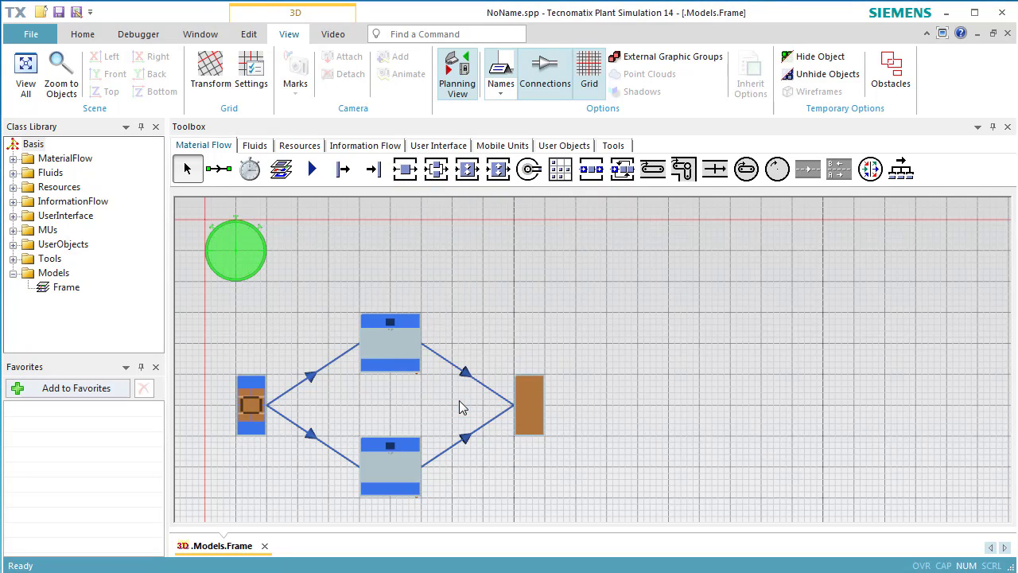
Step: Insert an ExperimentManager into the frame above the Drain and open its settings clear of the model
left_click(610, 147)
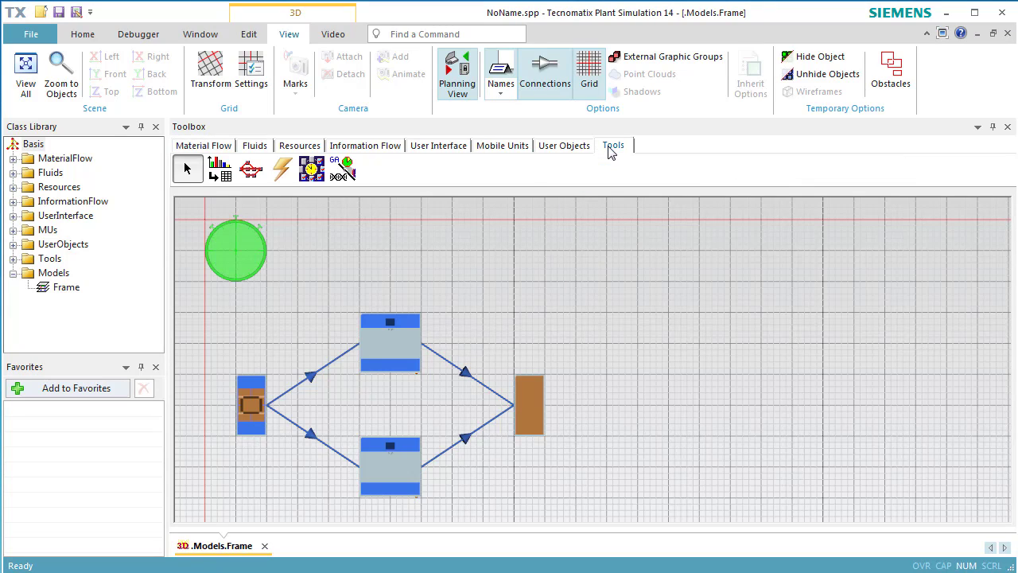
left_click(312, 170)
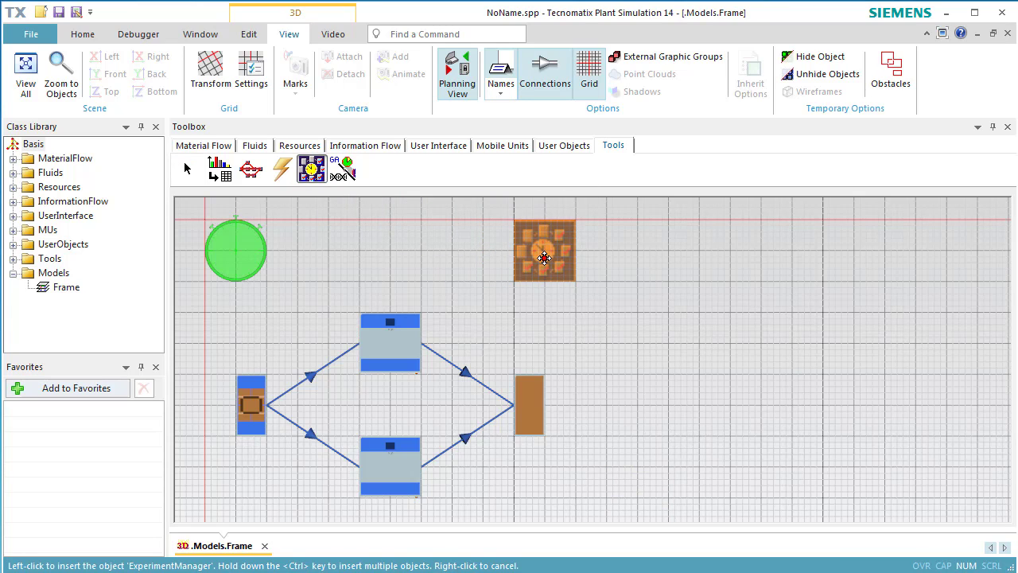
left_click(544, 258)
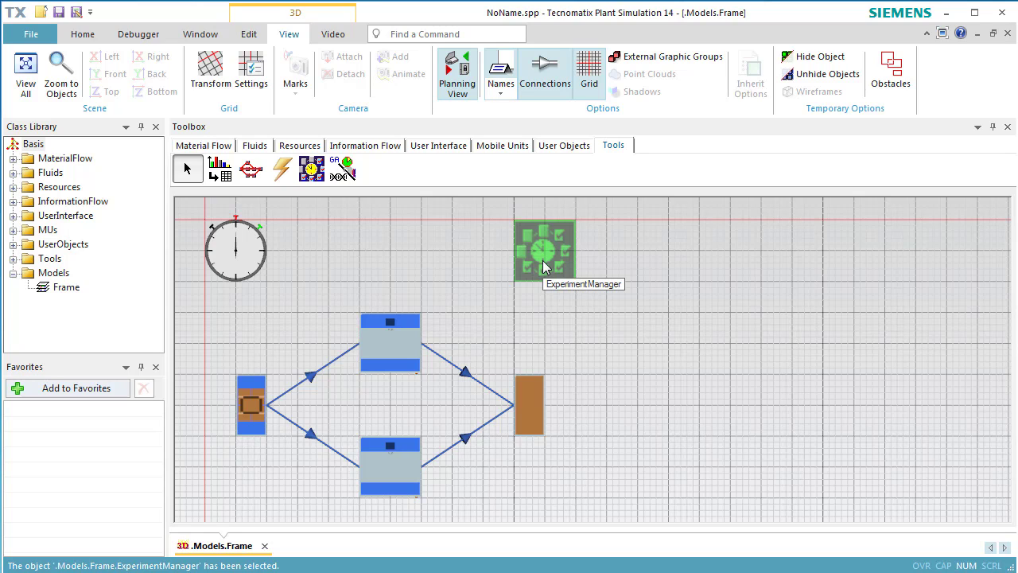
double_click(544, 265)
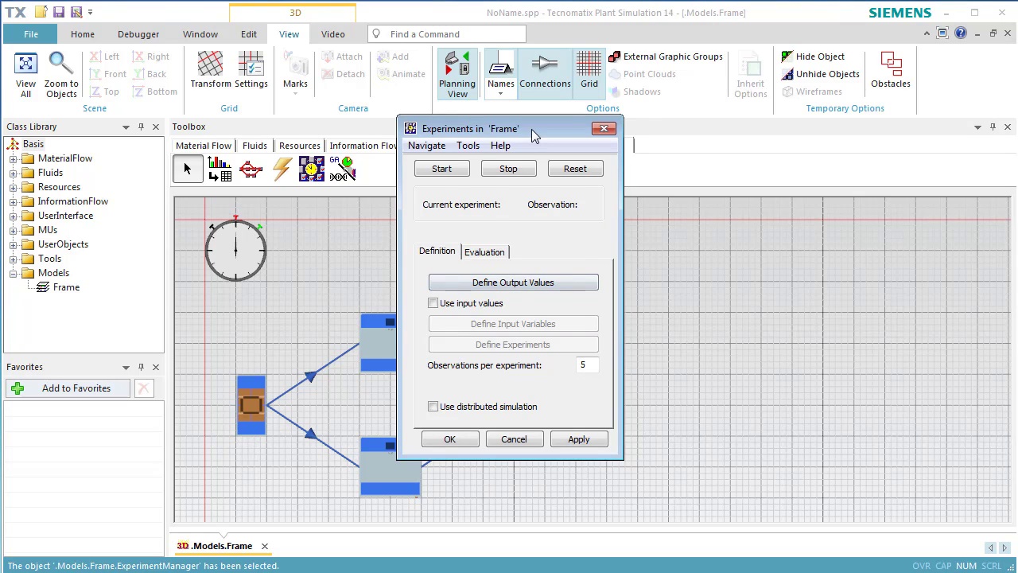
left_click_drag(531, 129, 905, 186)
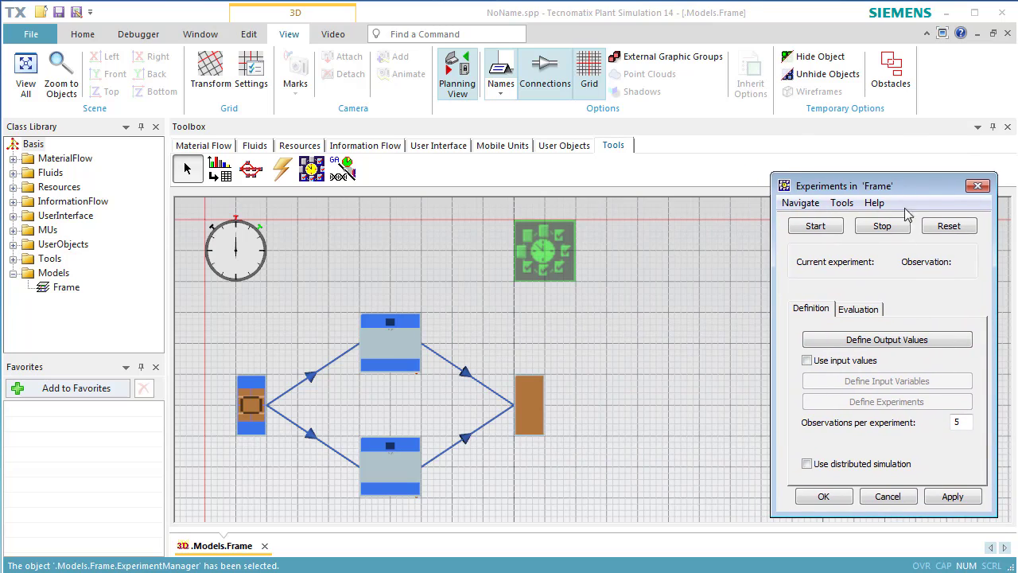
Step: Define the lower SingleProc's statWorkingPortion as the first output value of the experiment
left_click(909, 341)
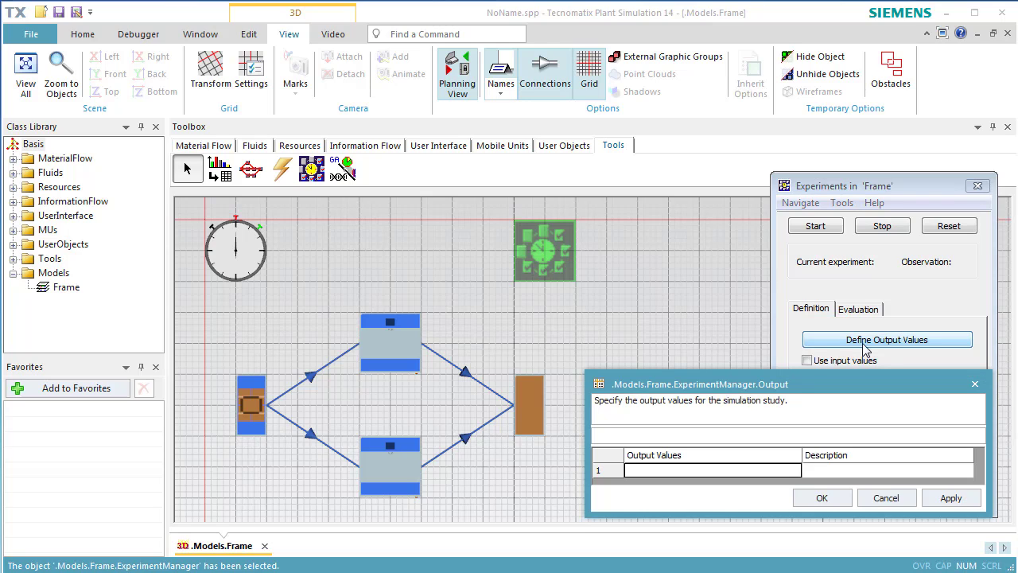
left_click_drag(370, 474, 679, 481)
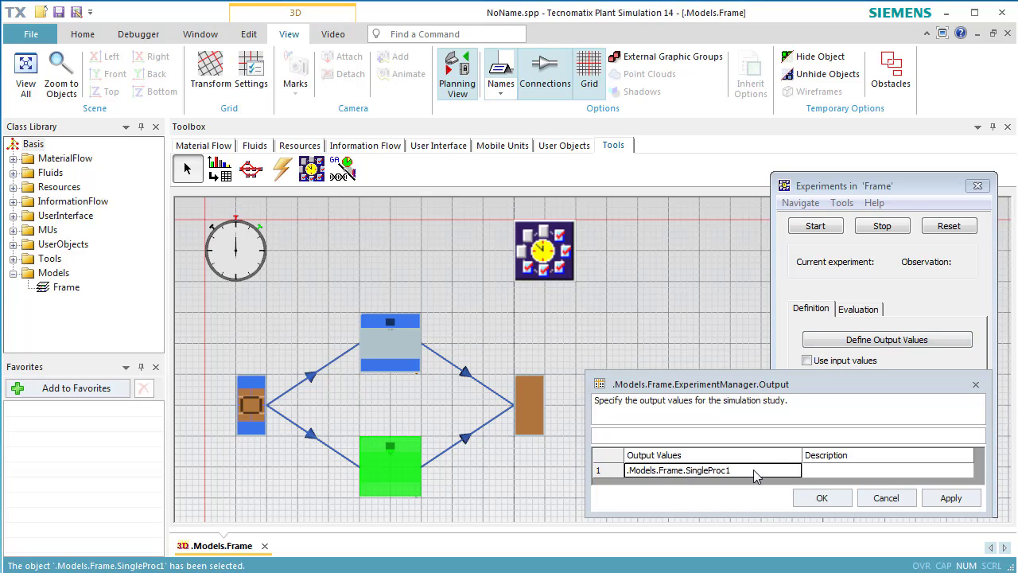
left_click(754, 470)
type(".stat")
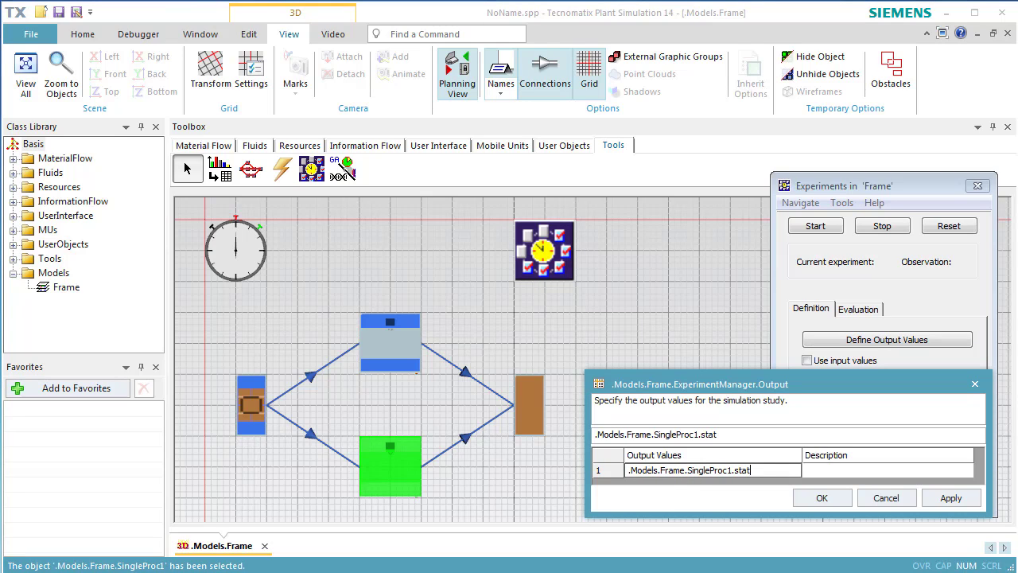
type("WorkingPortion")
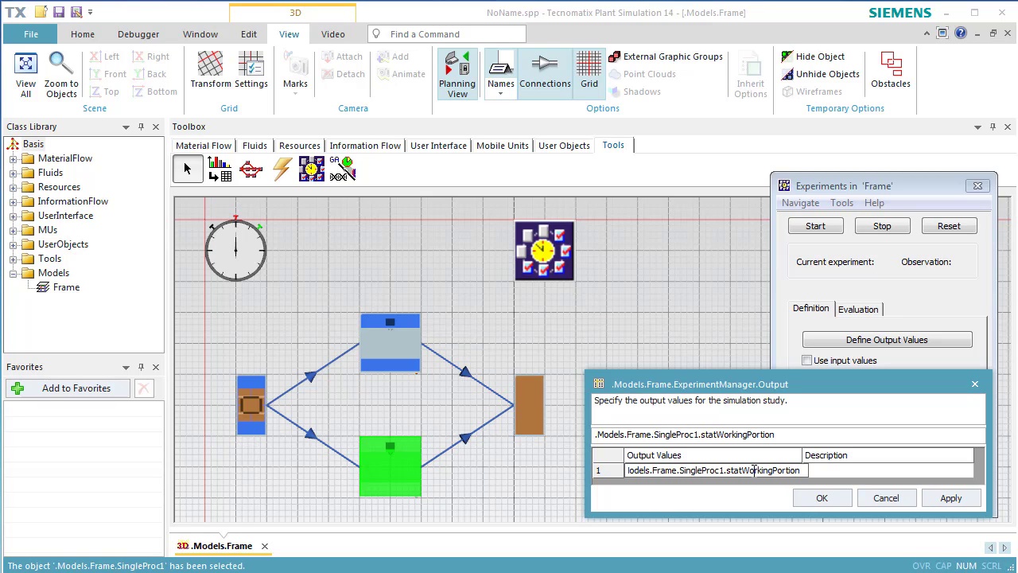
Step: Describe the first output value as "Utilization of Auxiliary Machine" and apply the output table
left_click(837, 474)
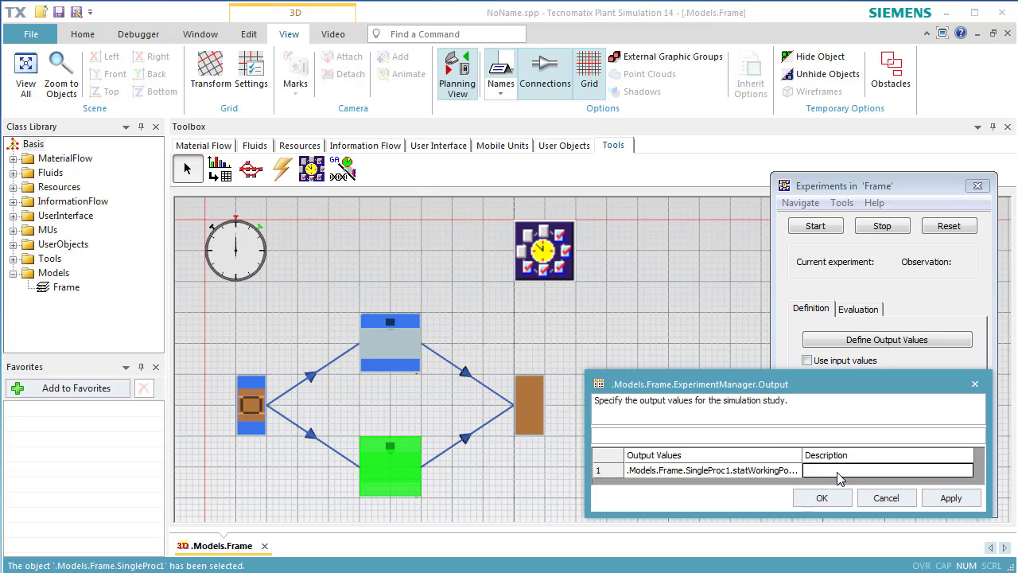
type("il")
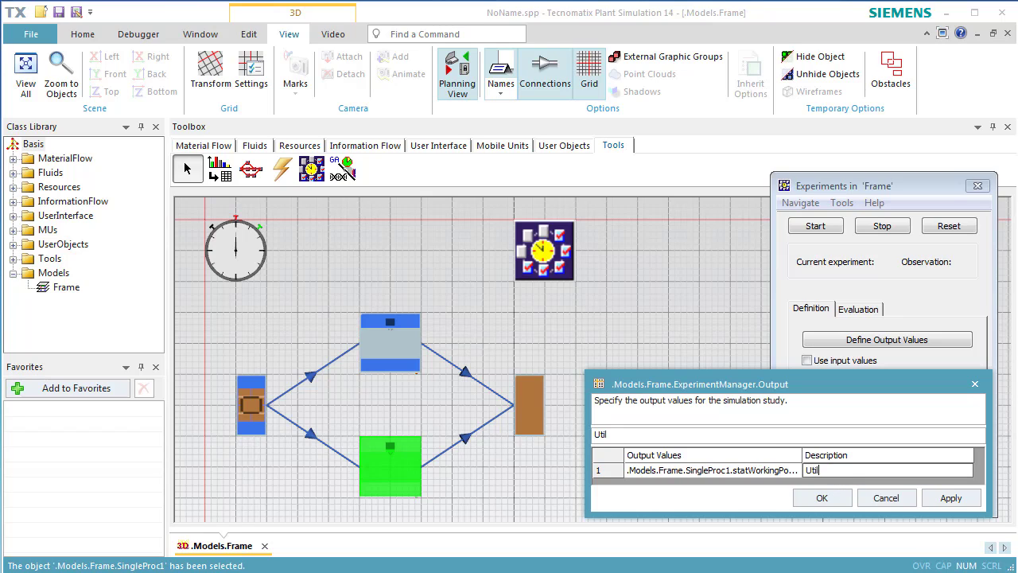
type("ization of Auxiliar")
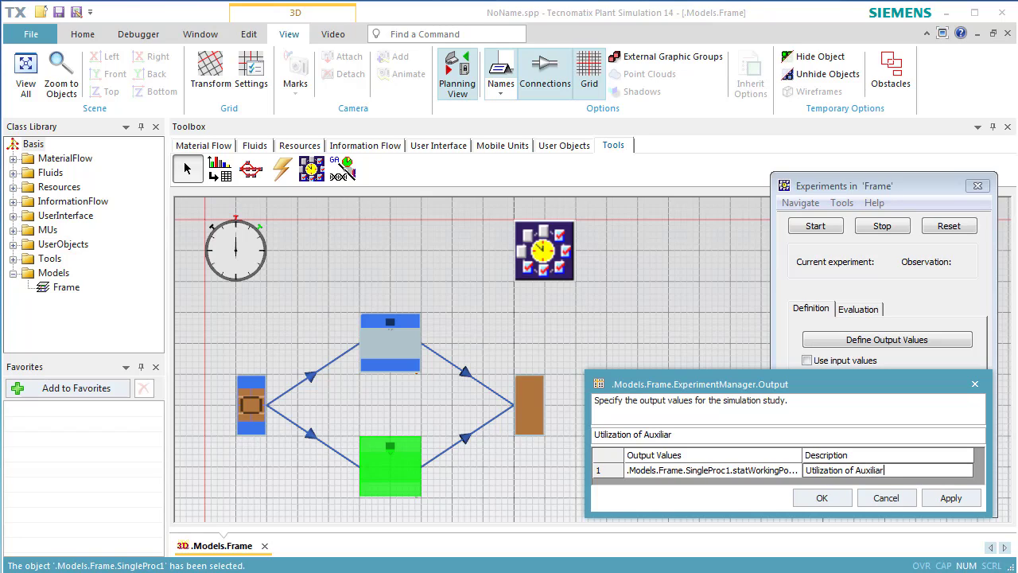
type("y Machine")
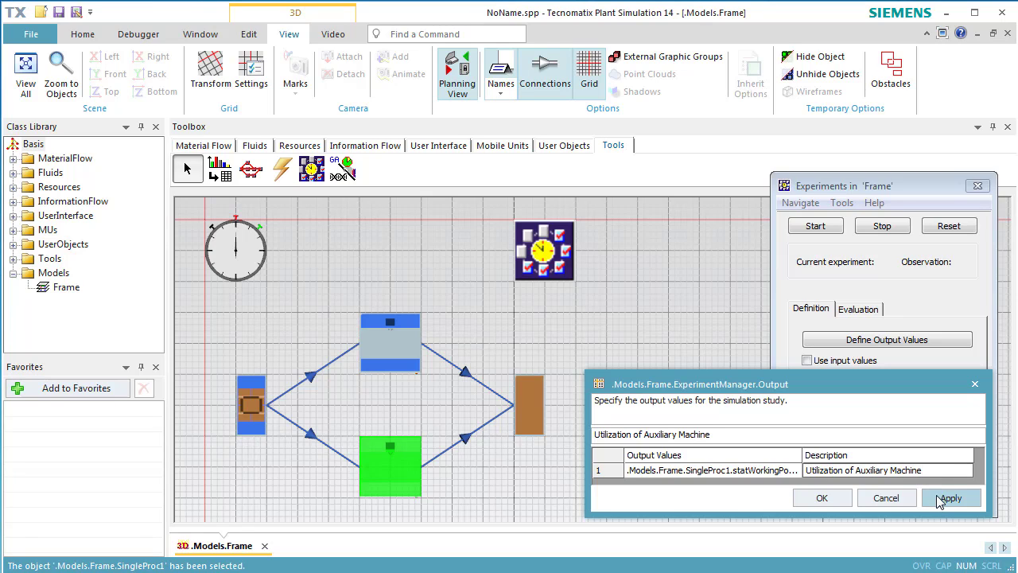
left_click(943, 498)
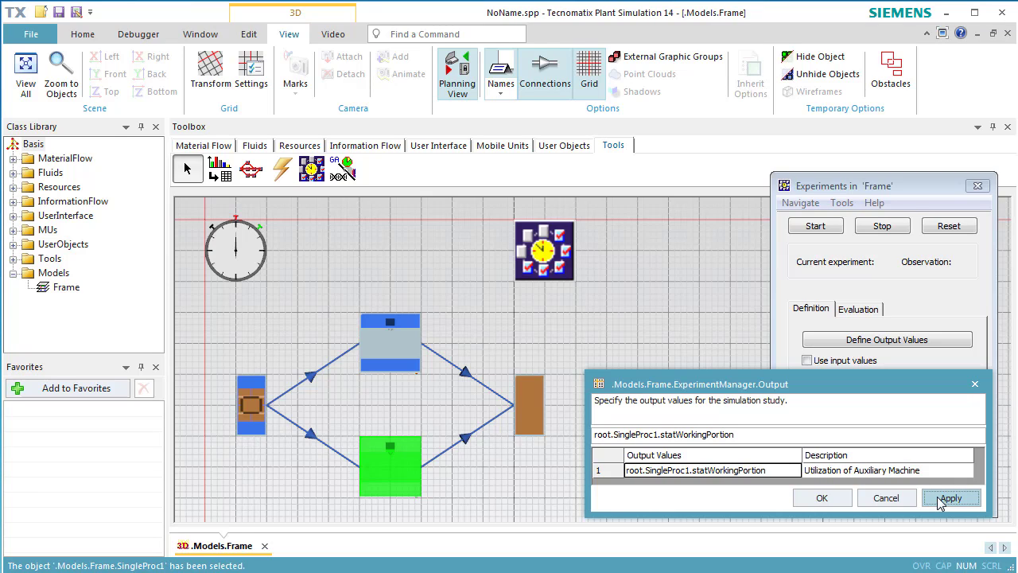
Step: Add a second row to the output table for the upper SingleProc's statFailPortion
left_click(939, 475)
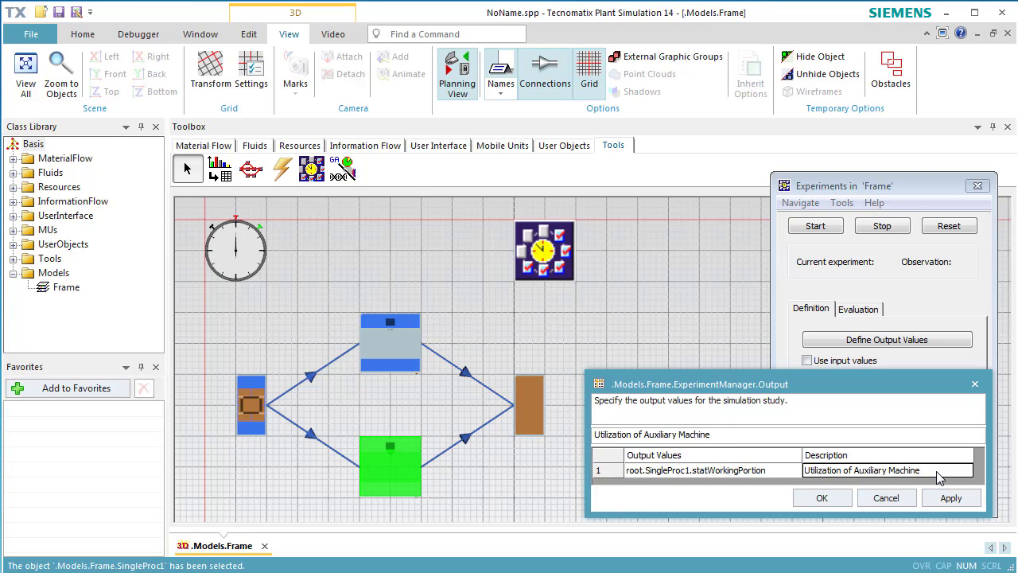
key("Return")
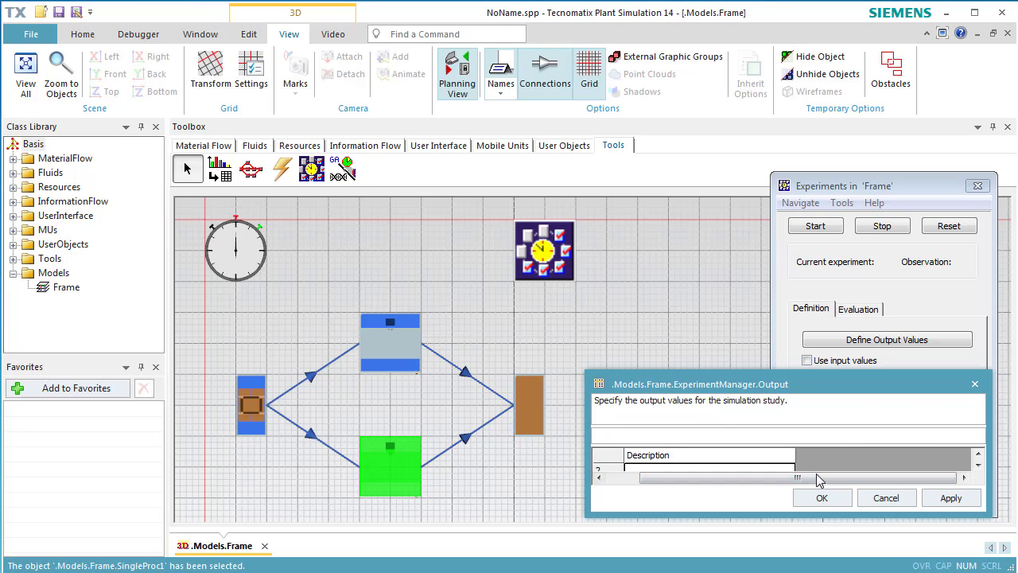
left_click_drag(820, 477, 760, 550)
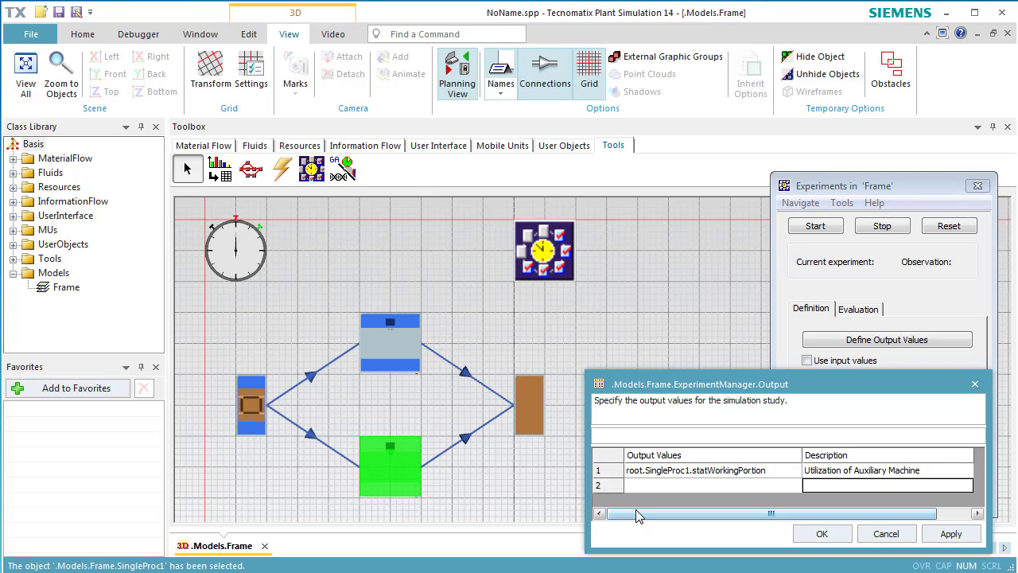
left_click_drag(410, 360, 638, 495)
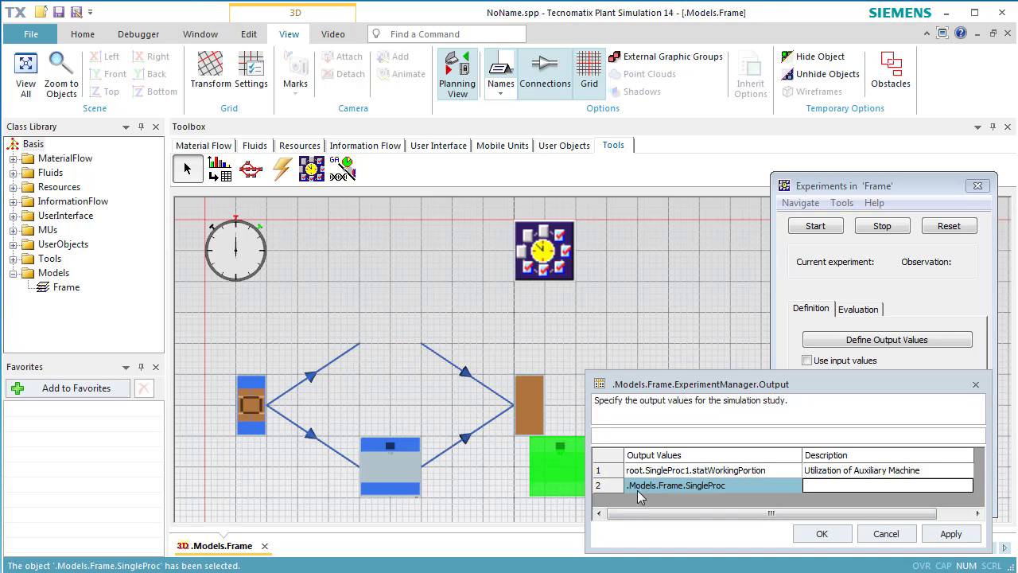
left_click(749, 486)
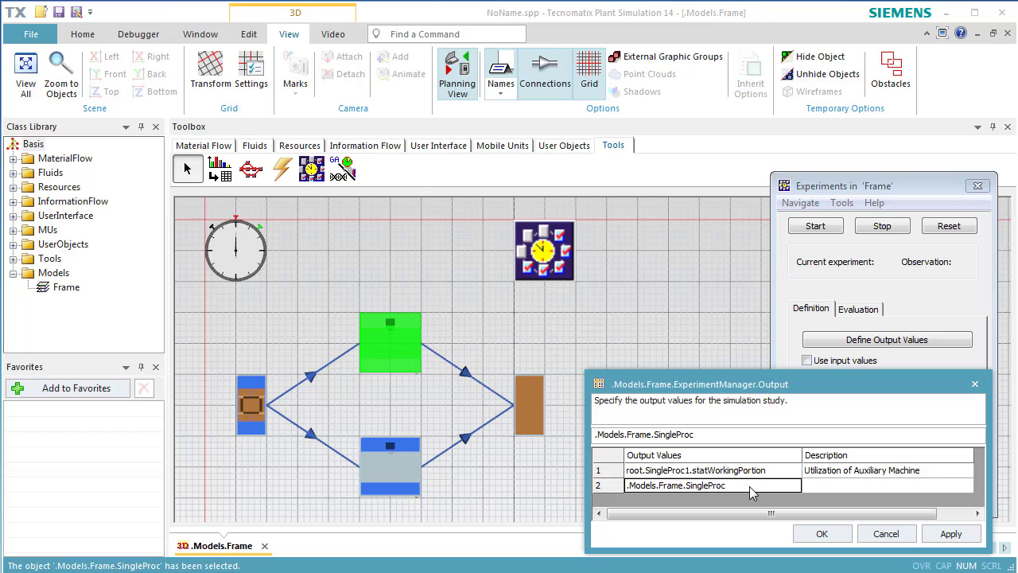
type(".stat")
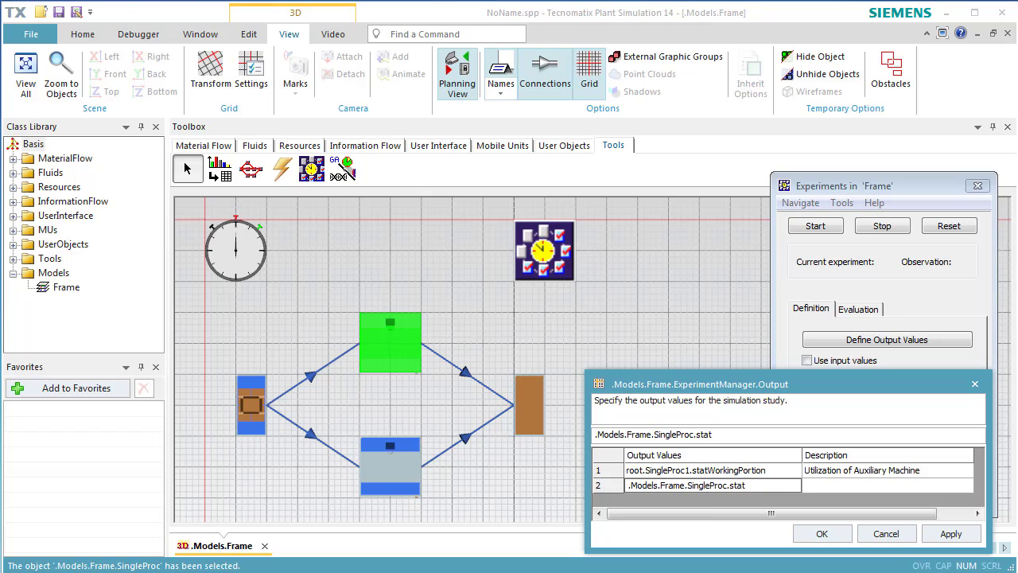
type("FailPortion")
Step: Describe the second output value as "Portion of Fail of the MainMachine" and accept the output table
left_click(819, 489)
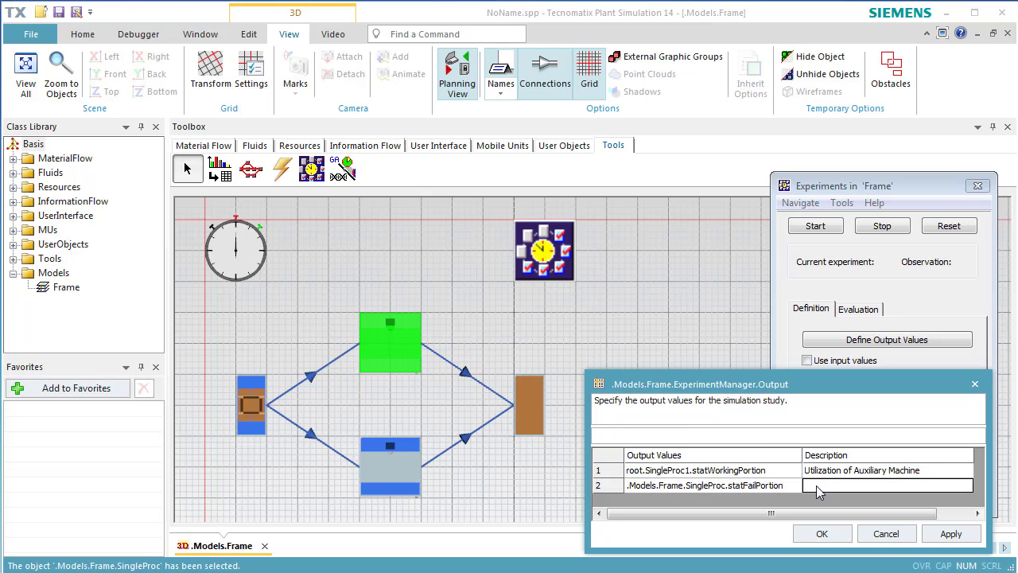
type("Portion ")
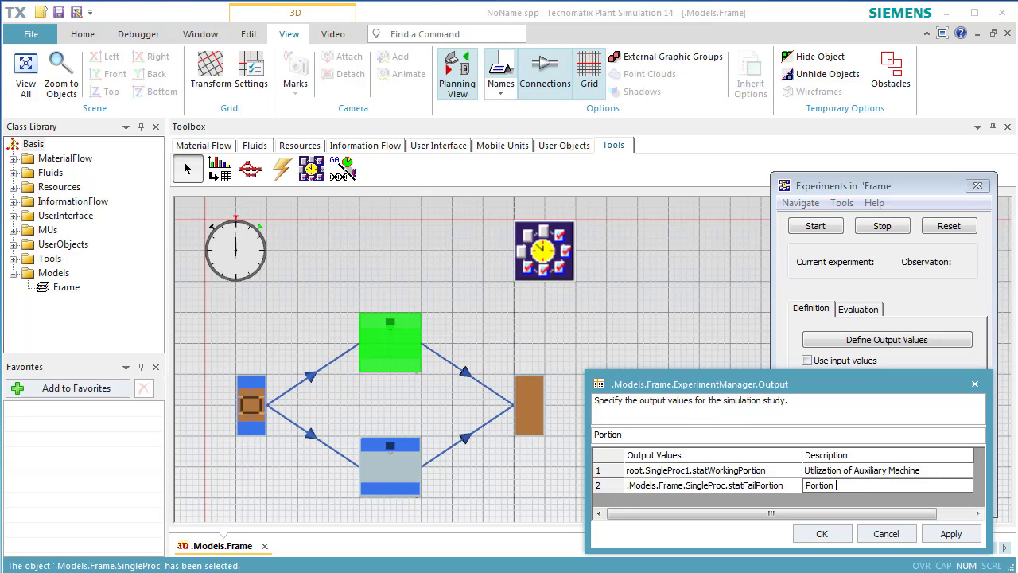
type("of Fail of the Main")
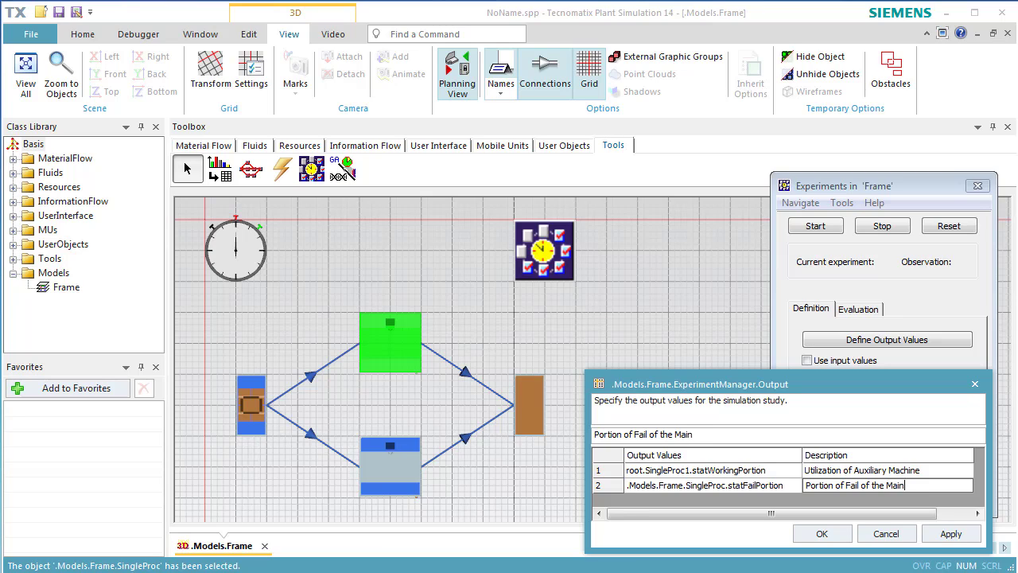
type("Machine")
left_click(939, 537)
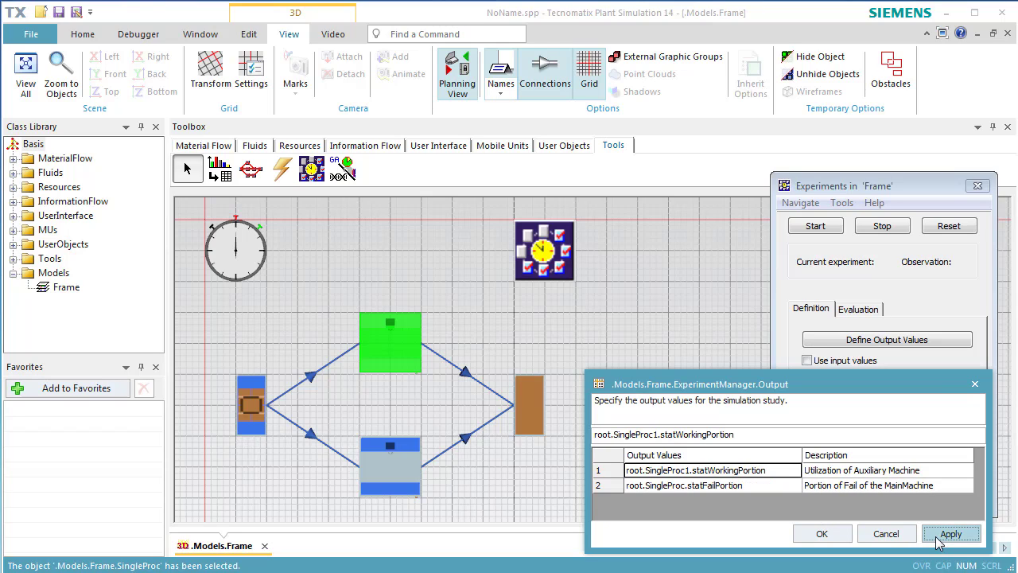
left_click(814, 540)
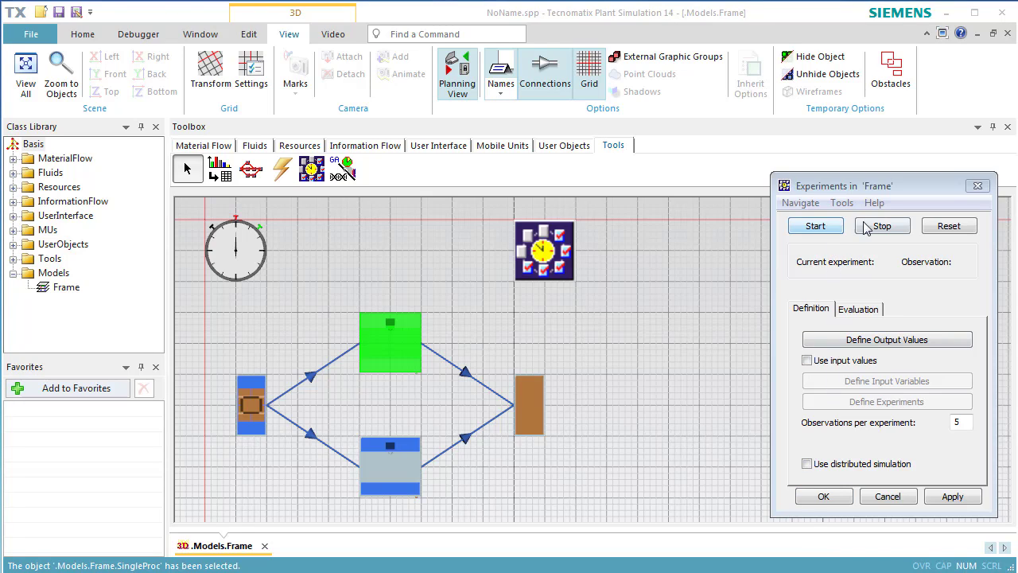
Step: Reset the ExperimentManager, run the experiment with 5 observations and dismiss the completion notice
left_click(927, 229)
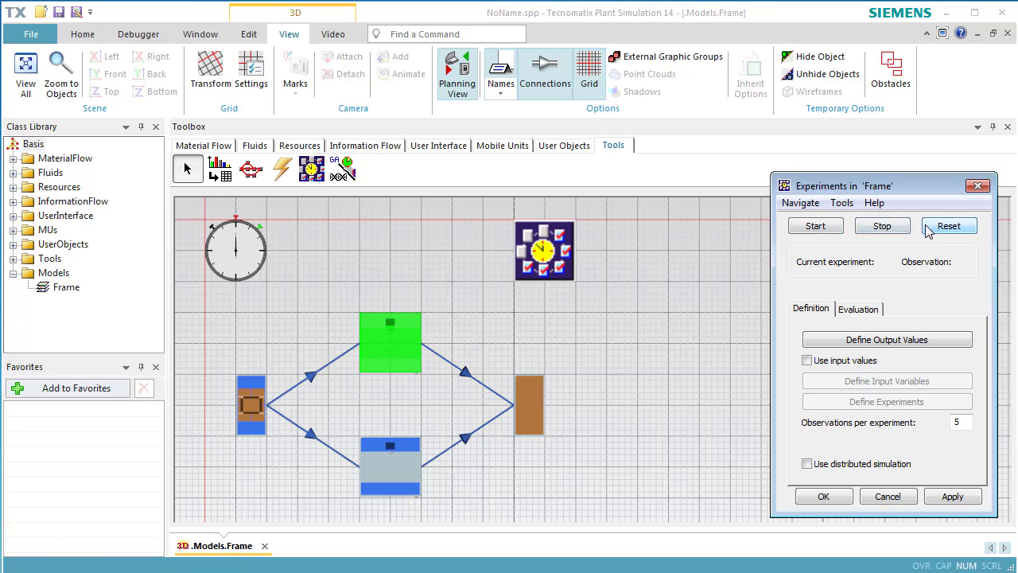
left_click(816, 227)
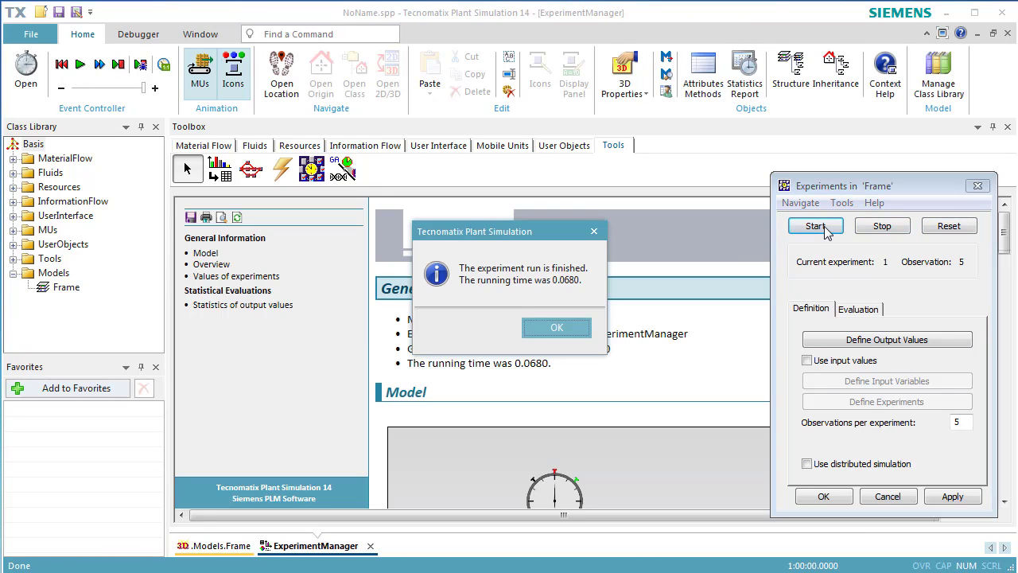
left_click(581, 330)
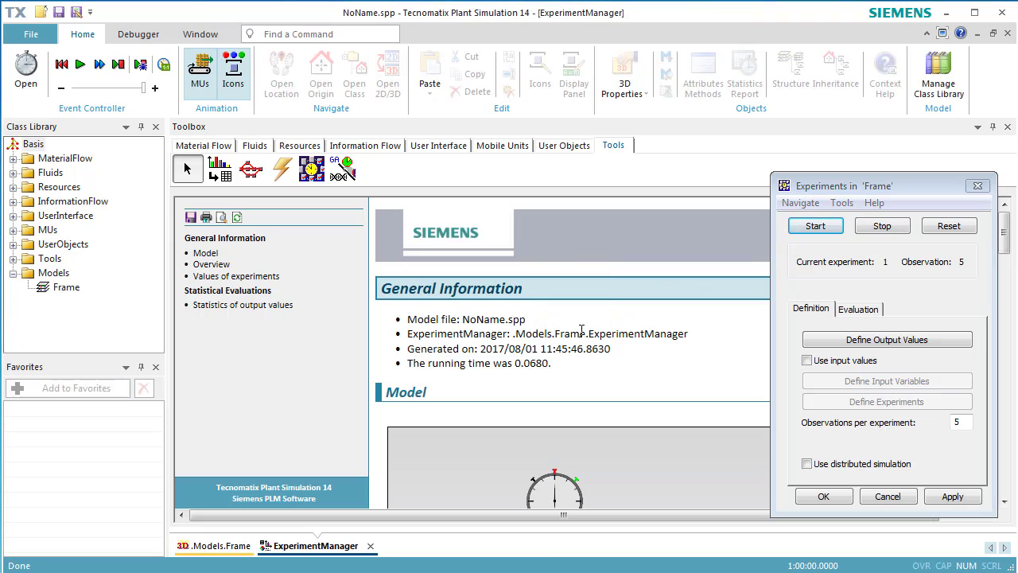
Step: Review the report's statistics of output values for the auxiliary machine's utilization, and close the report
left_click(253, 307)
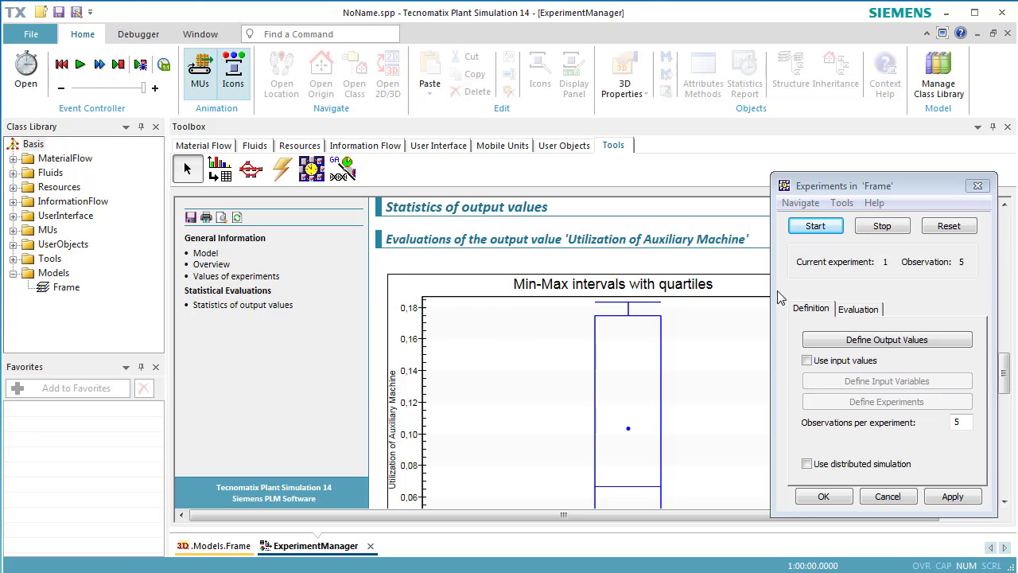
scroll(740, 396, "up", 1)
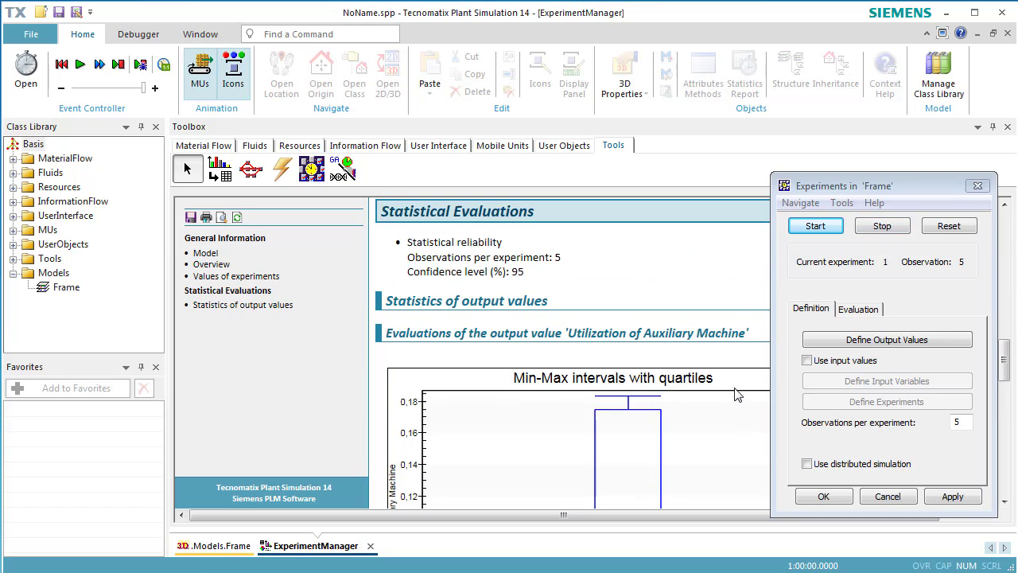
scroll(736, 396, "down", 3)
scroll(730, 397, "up", 1)
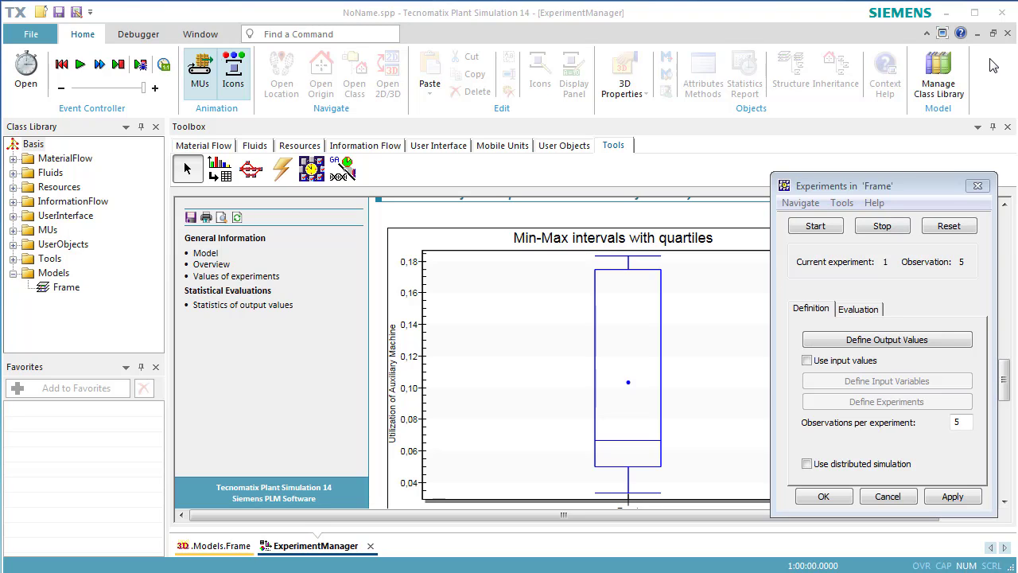
left_click(1007, 33)
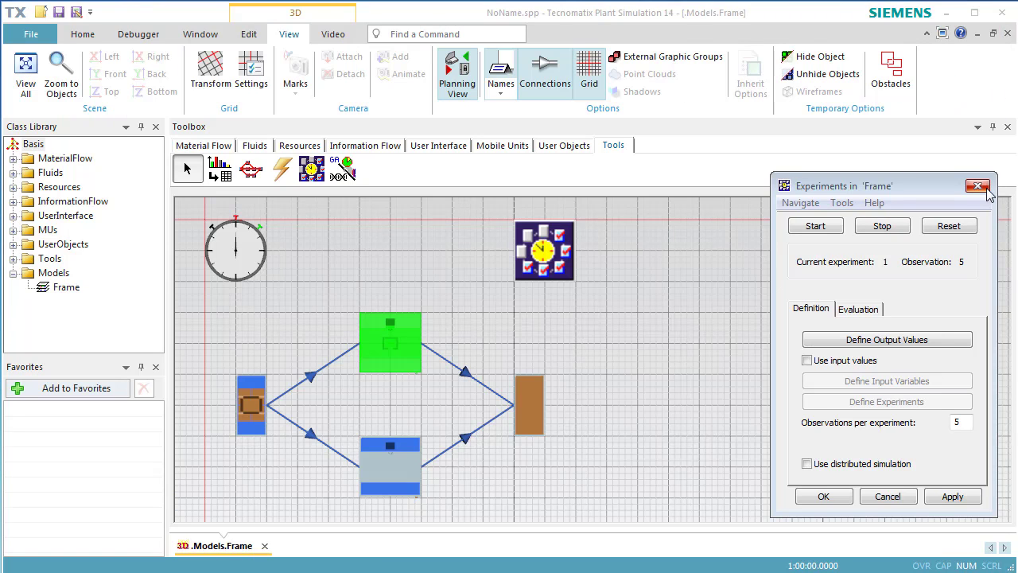
Step: Open the experiment's detailed results table to examine the statistics of the output values
left_click(871, 309)
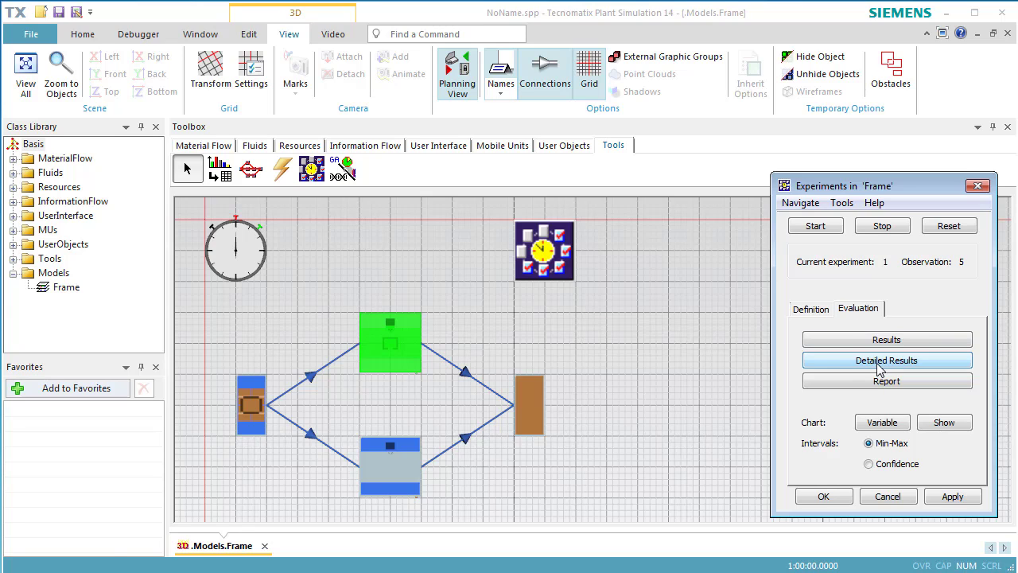
left_click(879, 367)
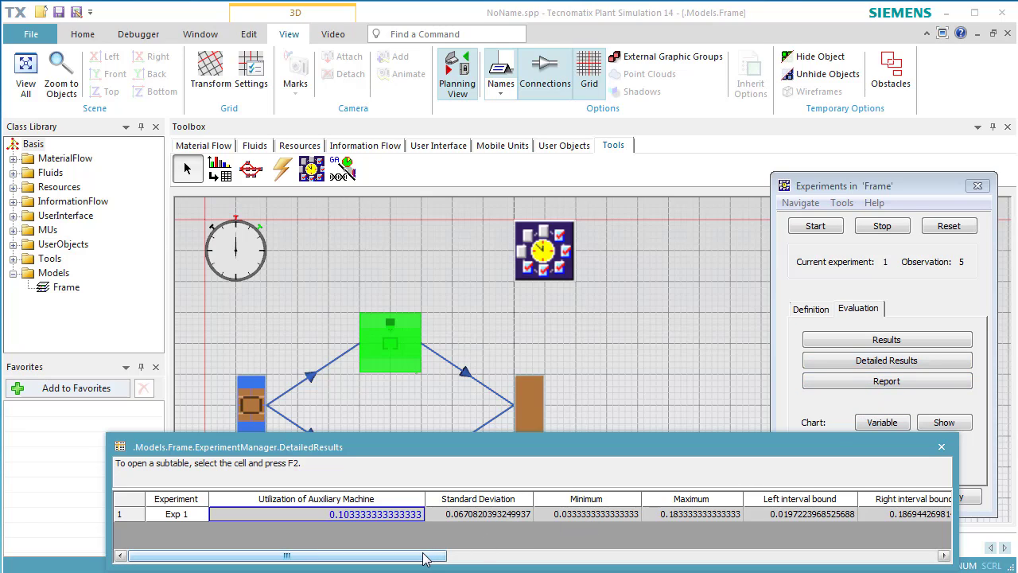
mouse_move(427, 557)
left_mouse_down()
mouse_move(513, 559)
mouse_move(422, 561)
left_mouse_up()
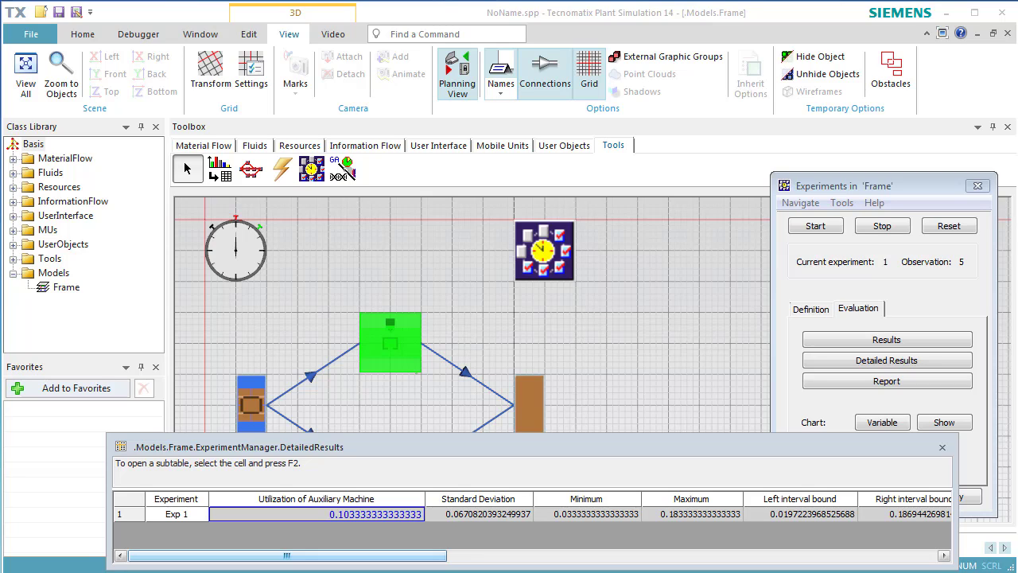
Step: Close the detailed results table and enable the use of input values in the experiment definition
left_click(943, 448)
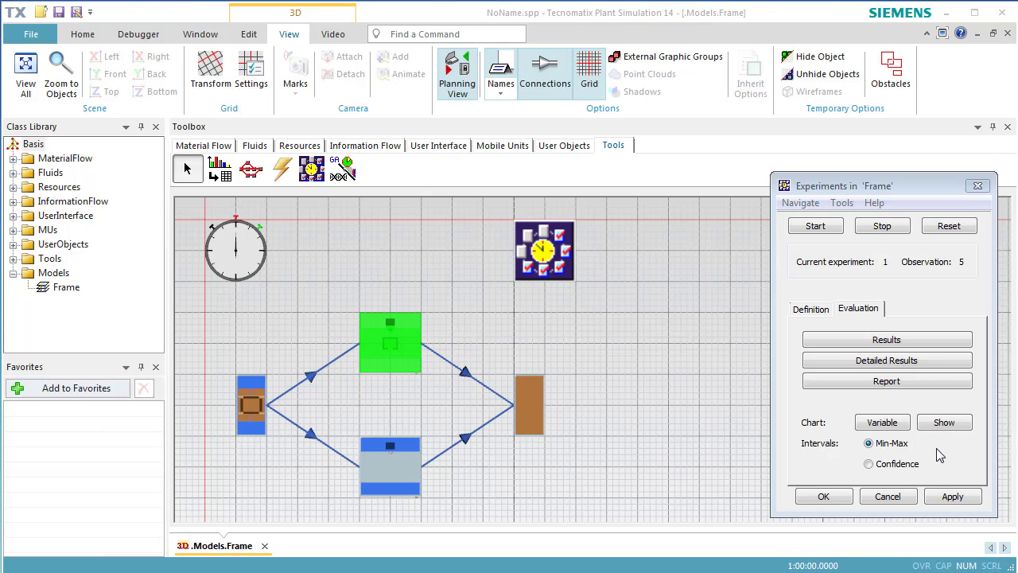
left_click(816, 316)
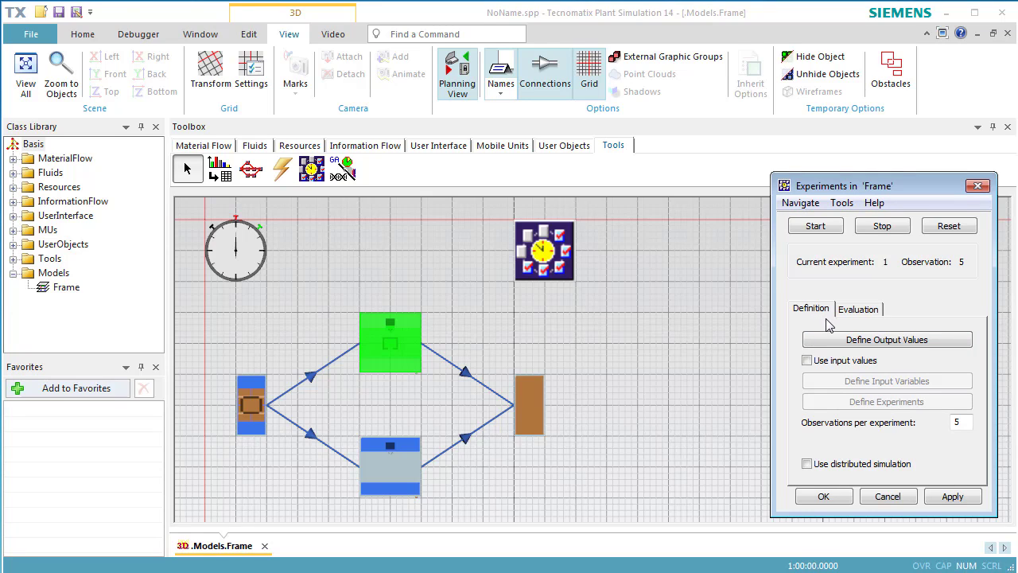
left_click(841, 367)
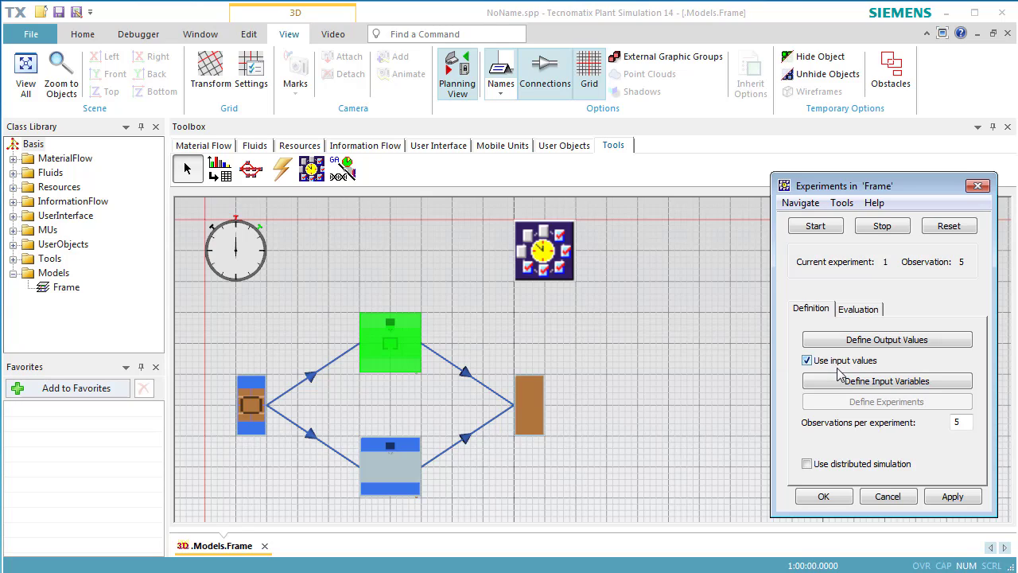
Step: Add .Models.Frame.SingleProc.Availability as the first input variable of the simulation study
left_click(842, 385)
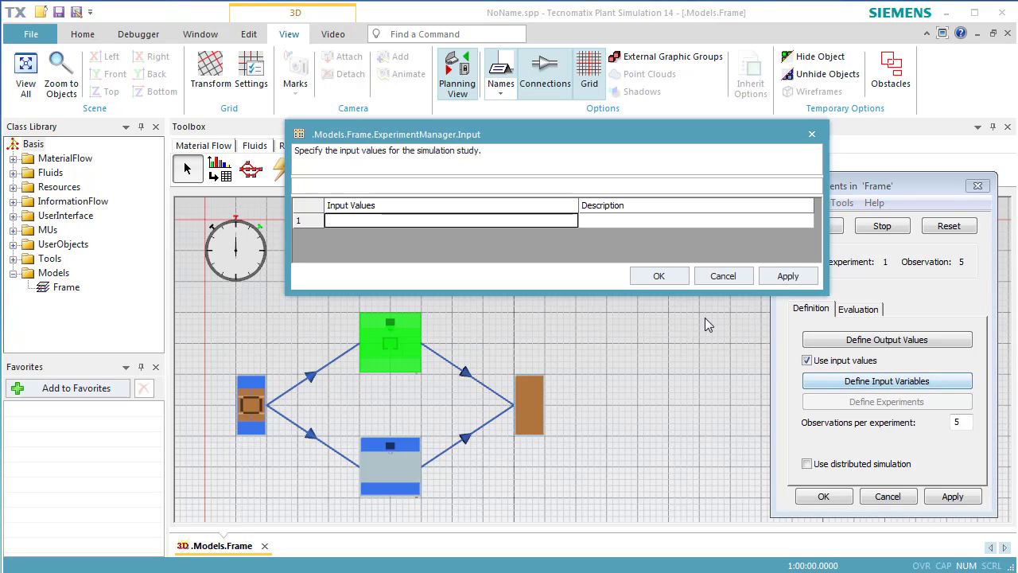
left_click_drag(396, 350, 443, 223)
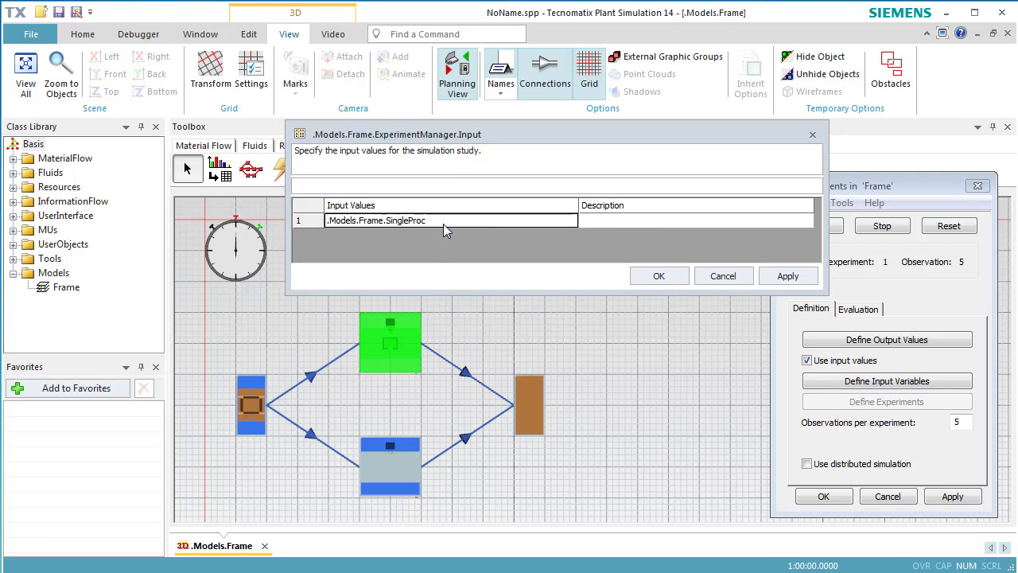
left_click(443, 223)
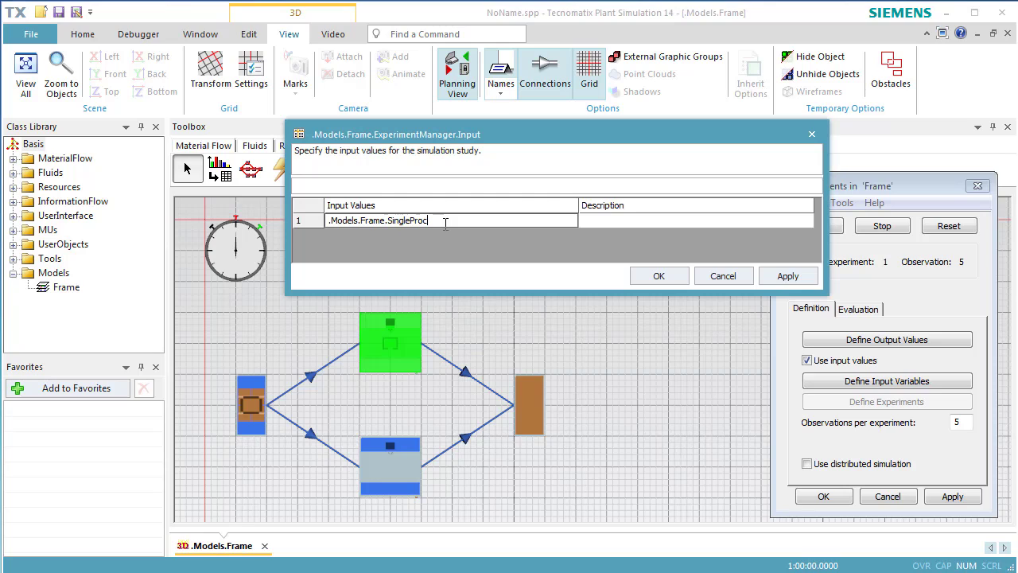
type(".Avai")
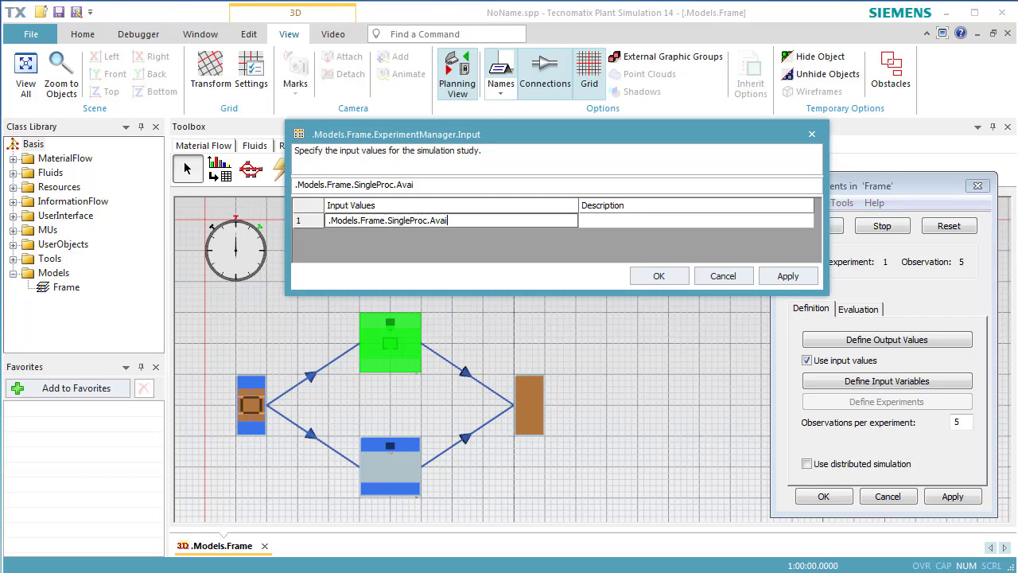
type("lability")
Step: Describe the input value as "Availability of MainMachine" and accept the input table
left_click(607, 222)
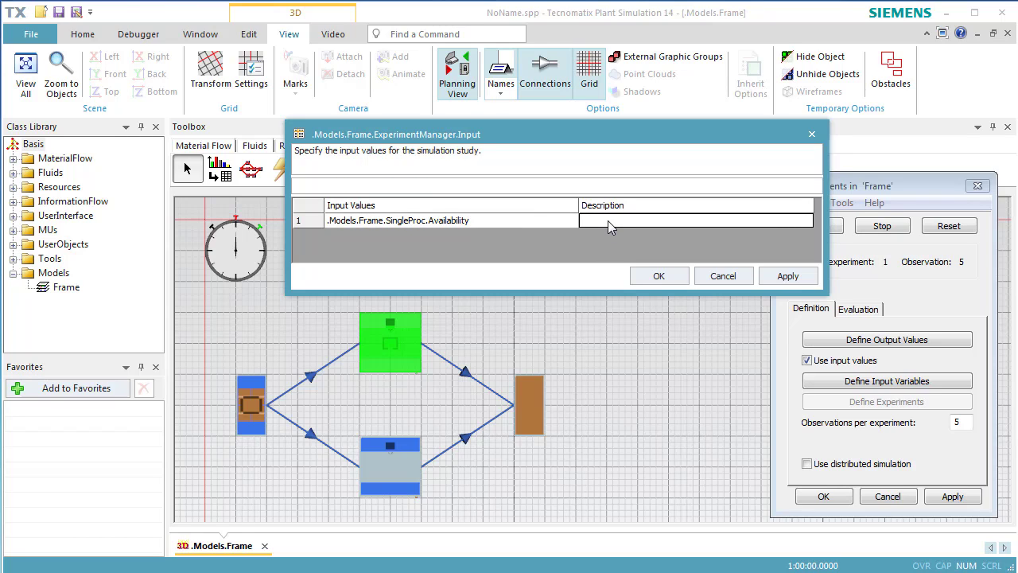
type("Availabi")
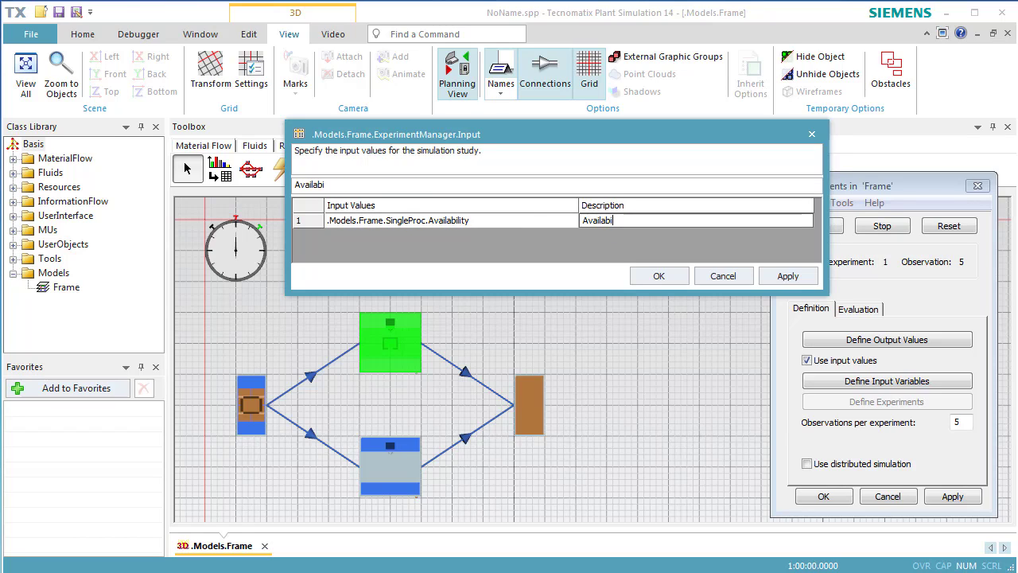
type("lity of MainMachine")
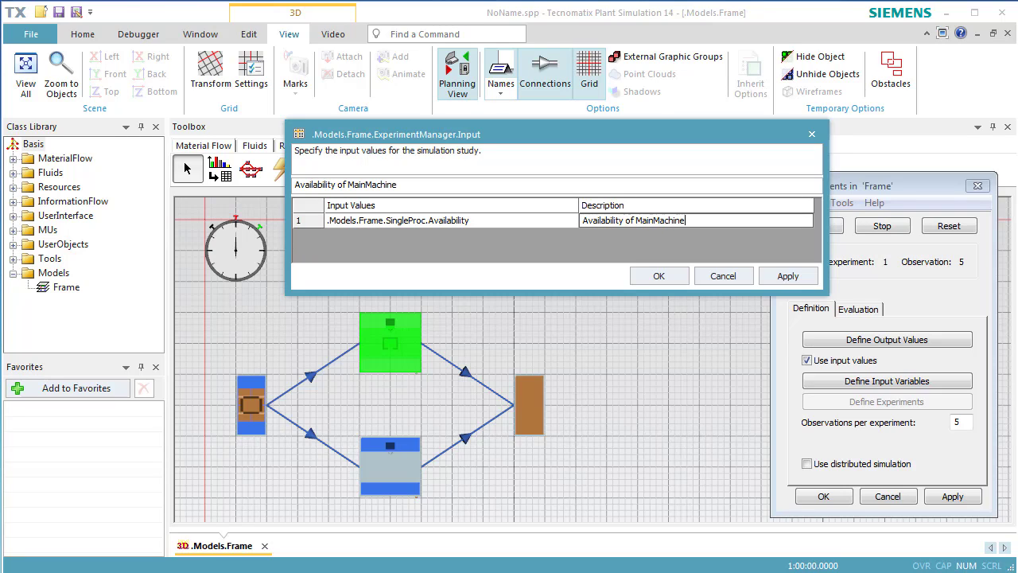
left_click(640, 278)
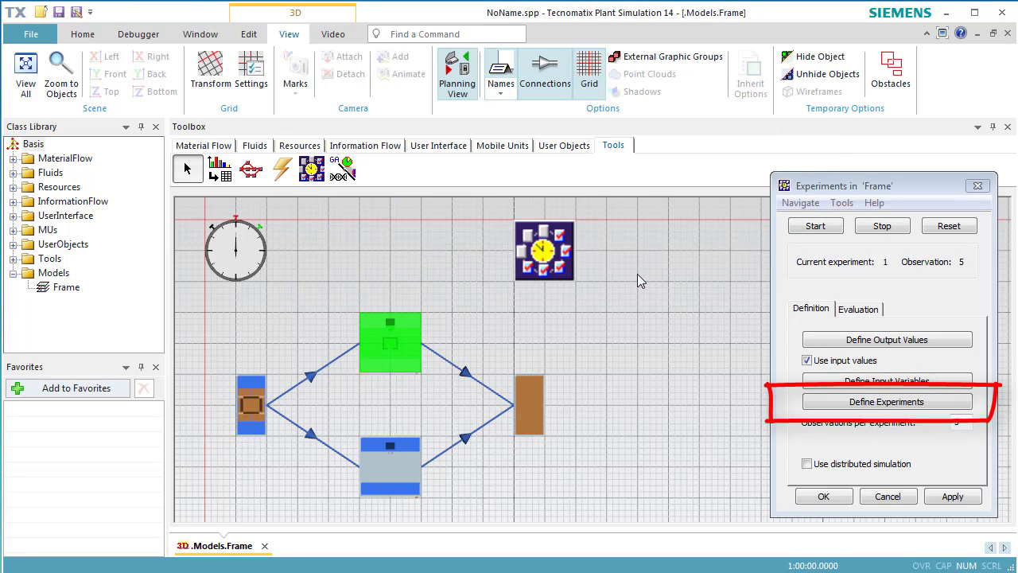
Step: Define three experiments with MainMachine availabilities of 85, 90 and 95, then apply and accept the experiment table
left_click(822, 407)
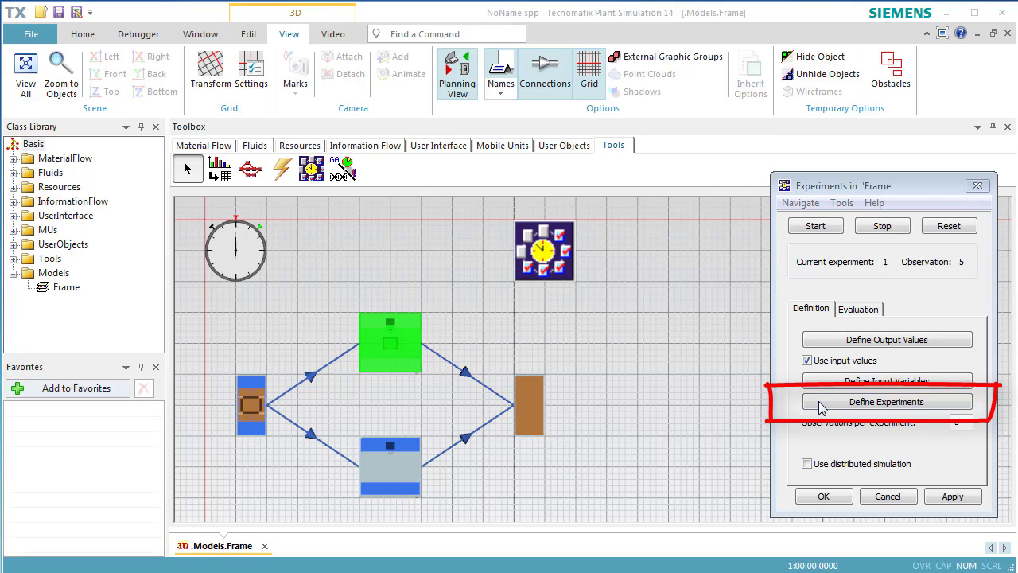
left_click(822, 407)
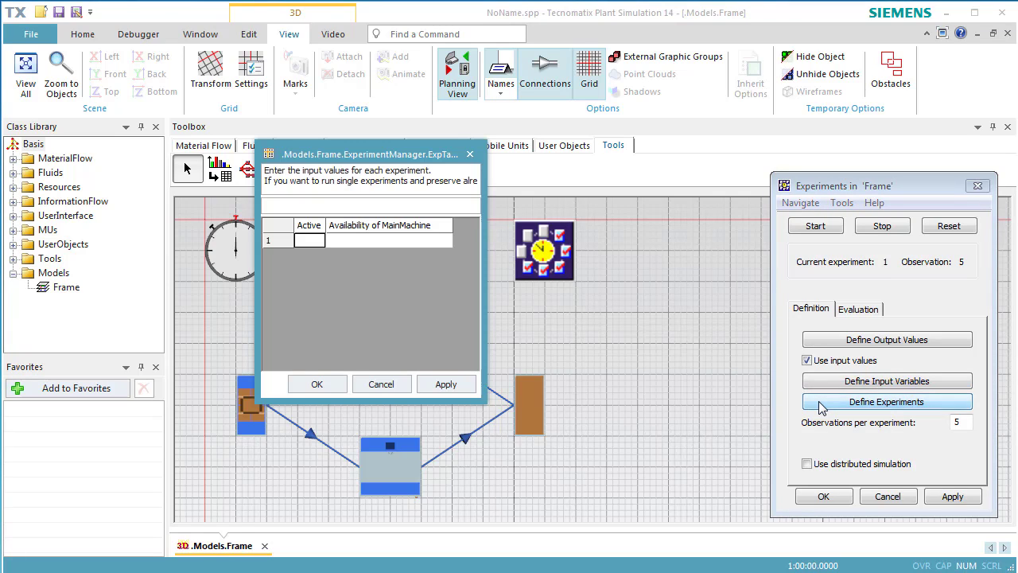
left_click(422, 245)
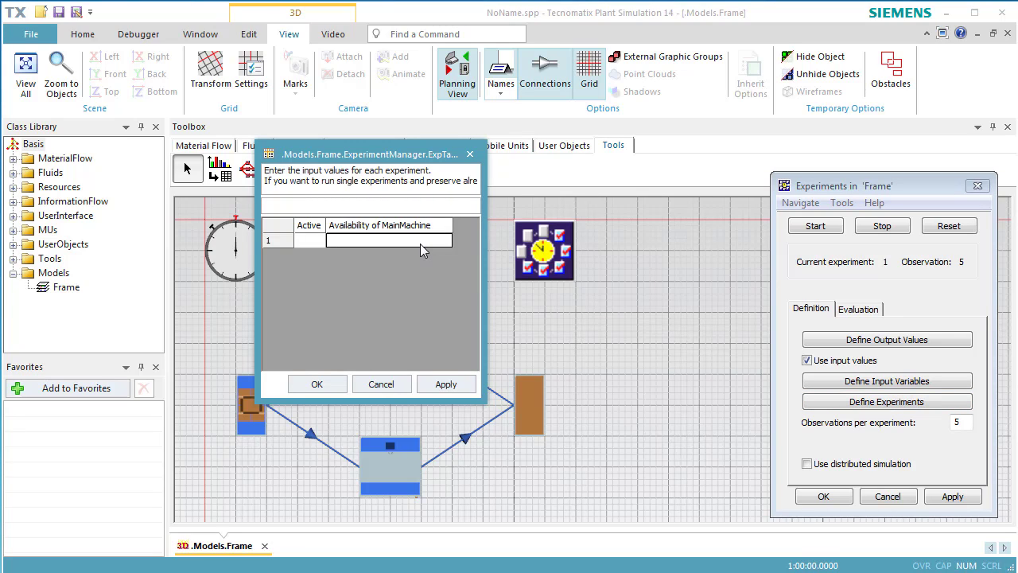
type("85")
left_click(424, 252)
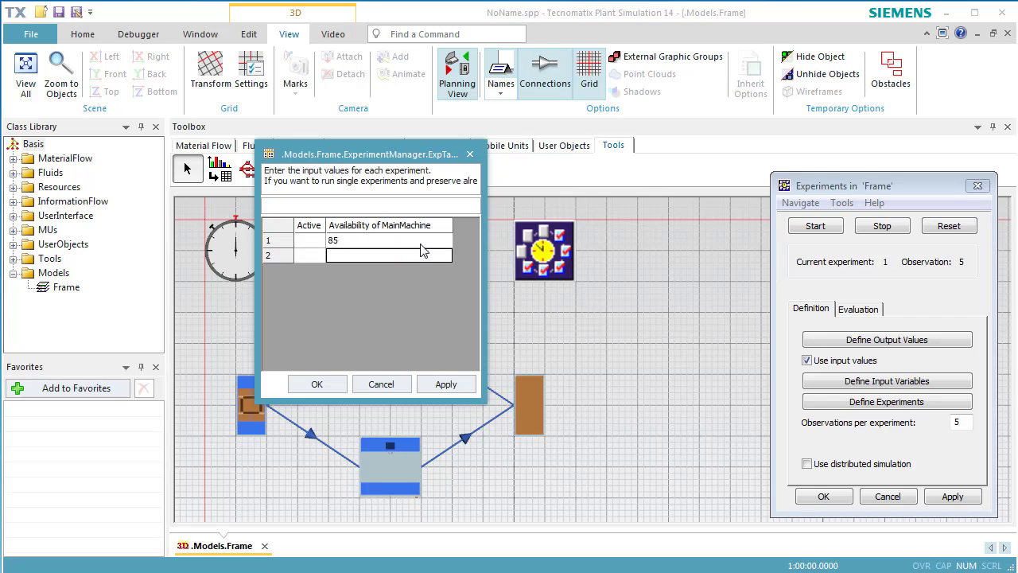
type("90")
key("Return")
type("95")
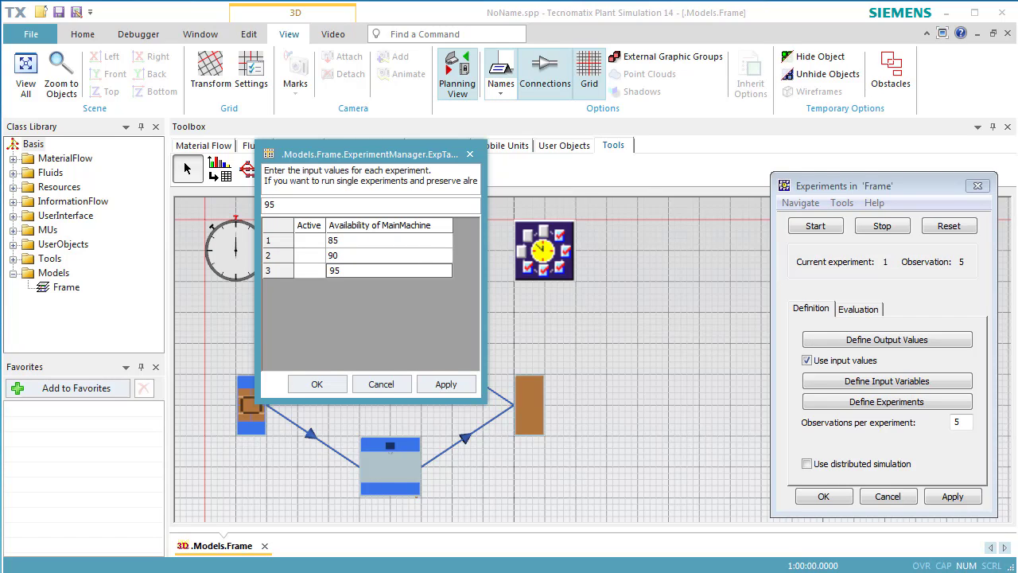
key("Return")
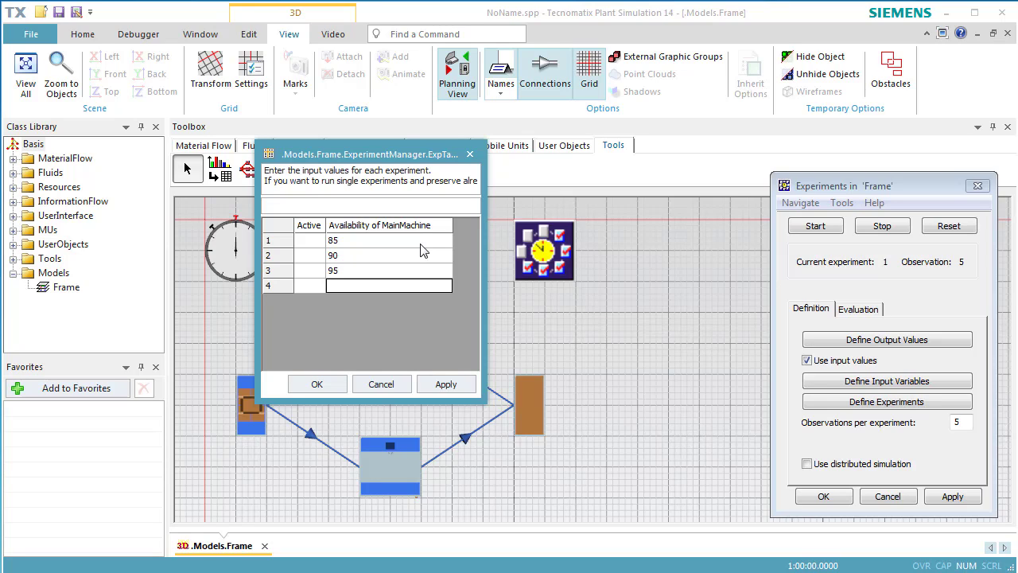
left_click(444, 387)
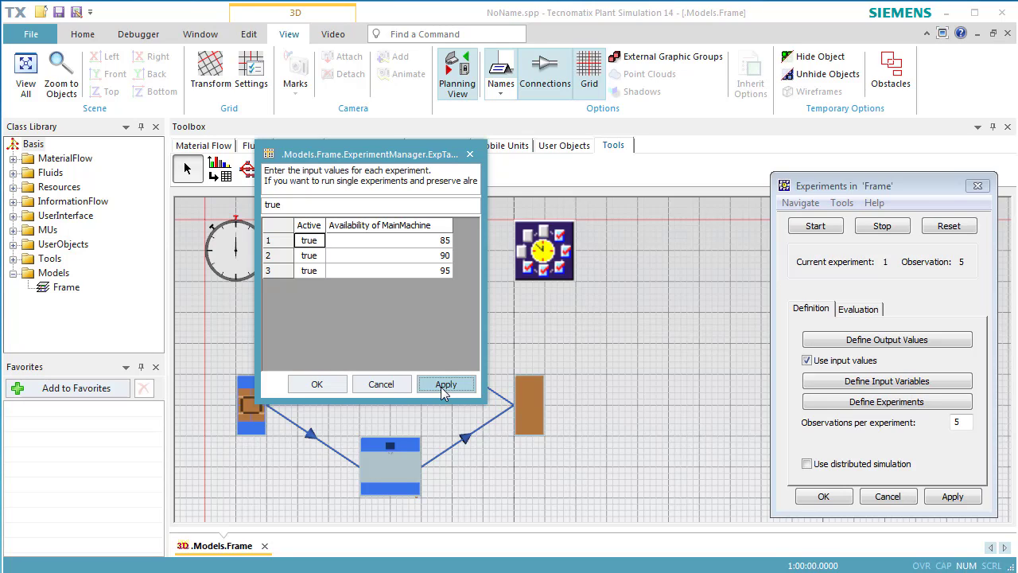
left_click(316, 384)
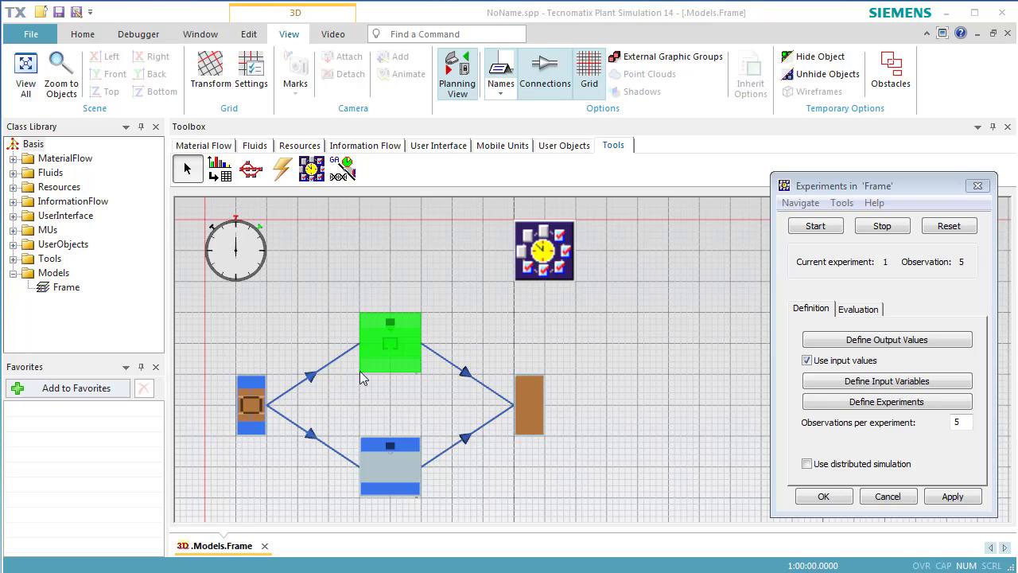
Step: Reset the ExperimentManager, run the three experiments with 5 observations each and dismiss the completion notice
left_click(933, 229)
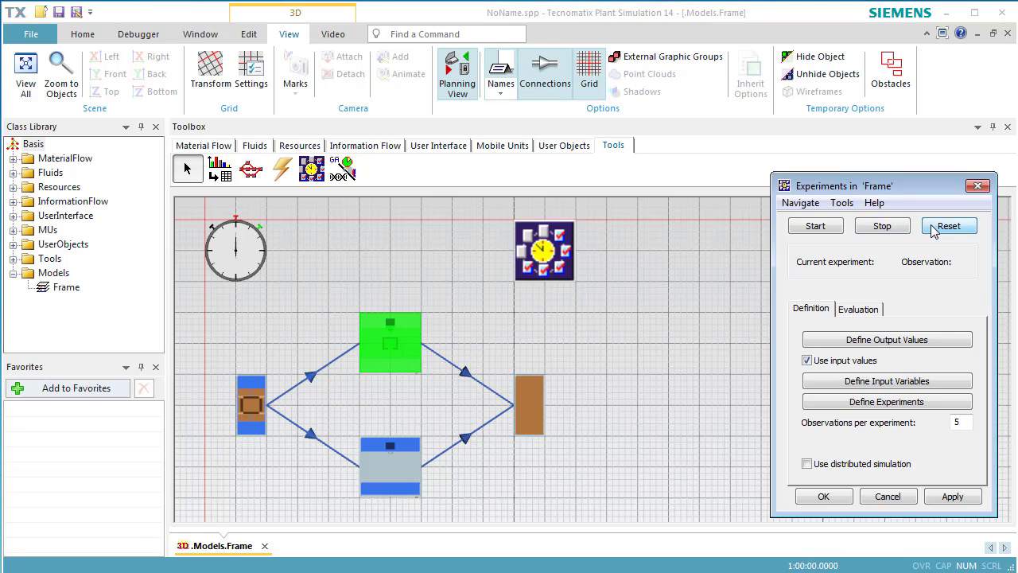
left_click(819, 227)
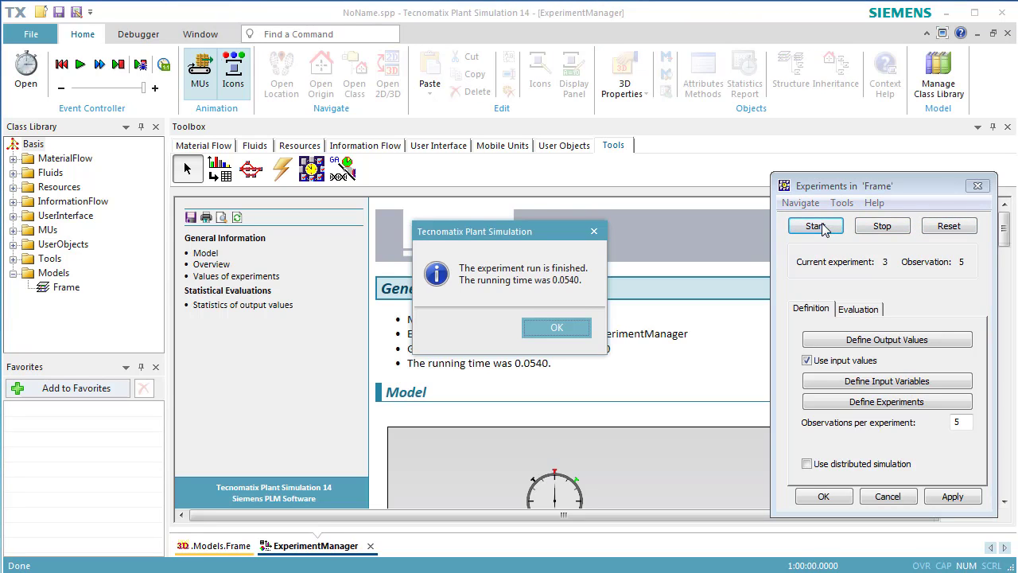
left_click(581, 329)
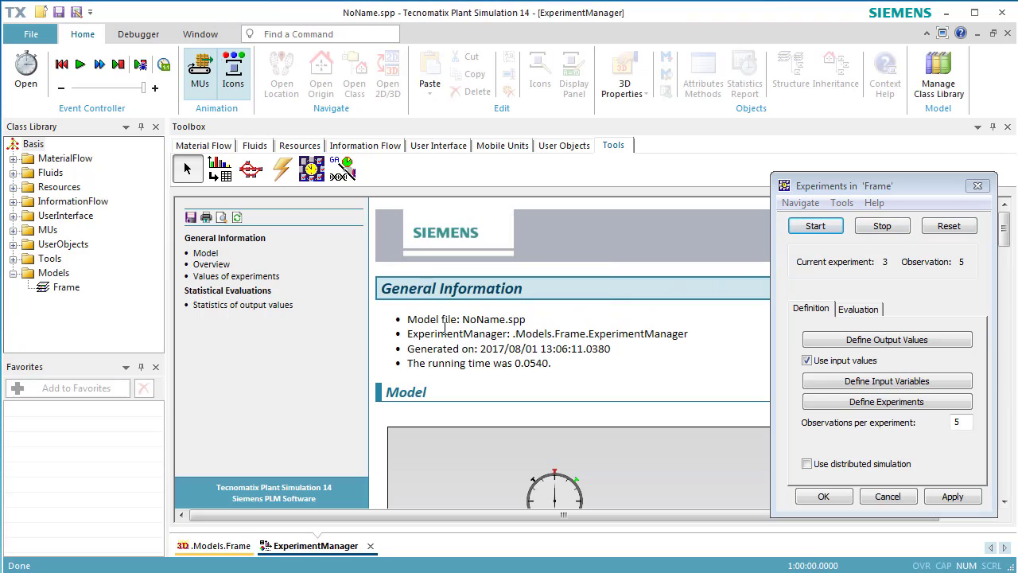
Step: Examine the report's min-max intervals of the auxiliary machine's utilization, moving the experiment dialog clear of the chart
left_click(285, 312)
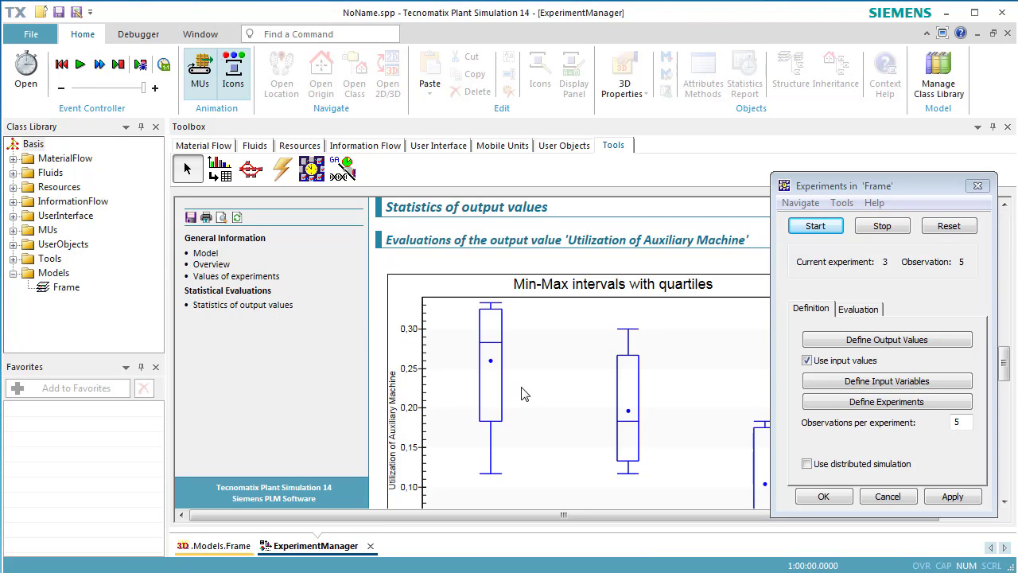
scroll(525, 394, "down", 1)
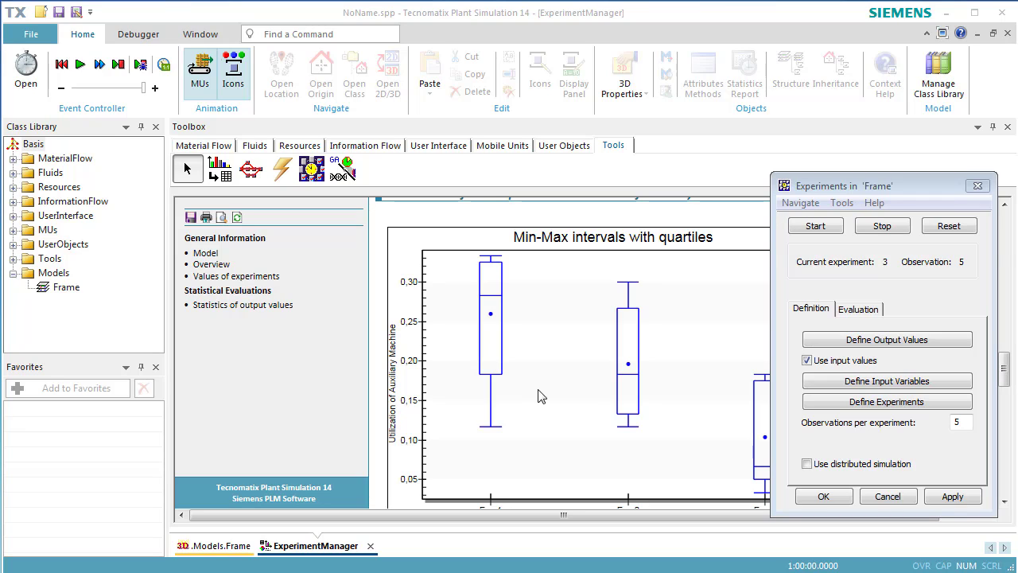
left_click_drag(917, 192, 929, 190)
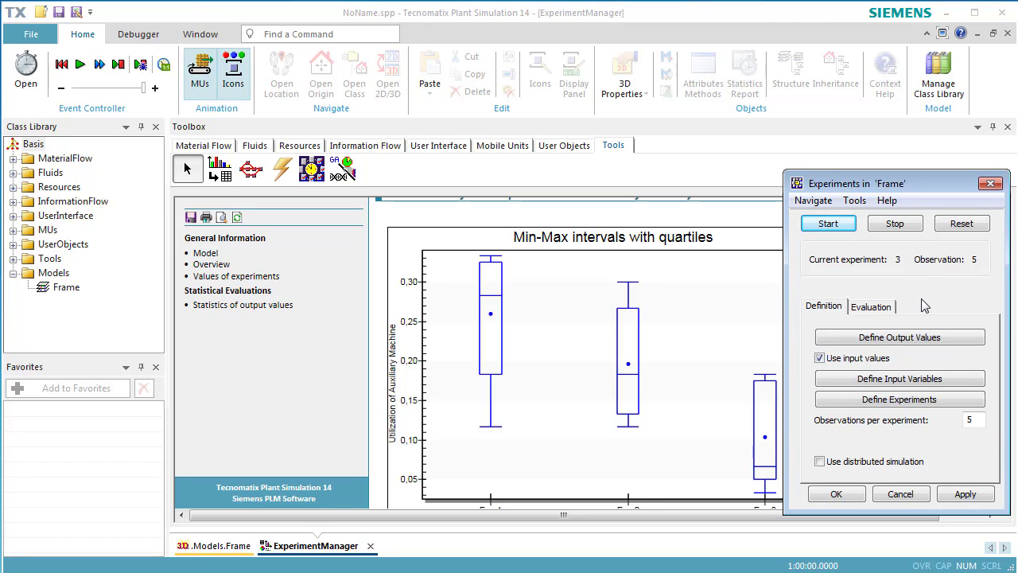
Step: Set the evaluation intervals to Confidence, view the resulting chart, and close both the chart and the report
left_click(889, 307)
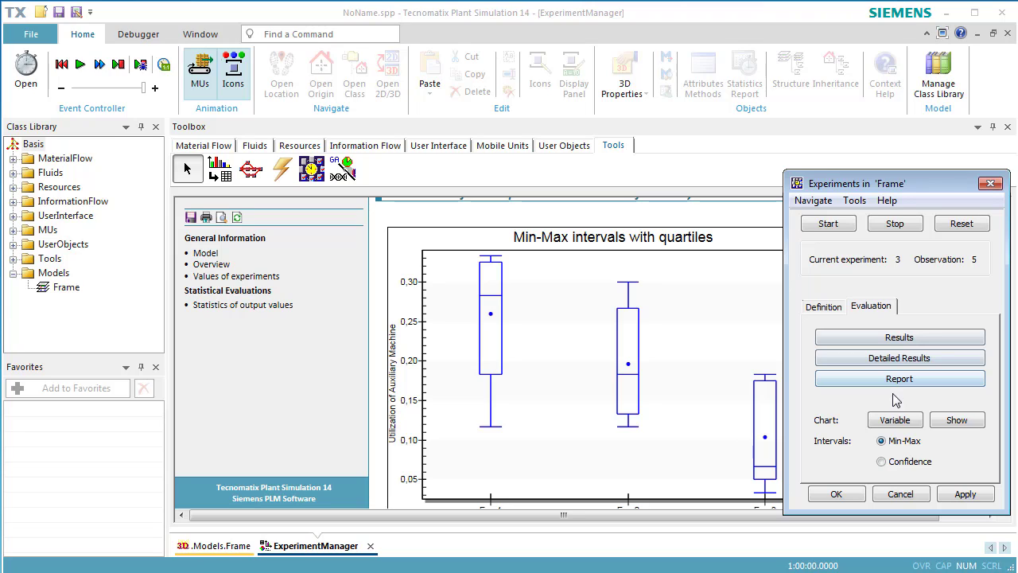
left_click(883, 463)
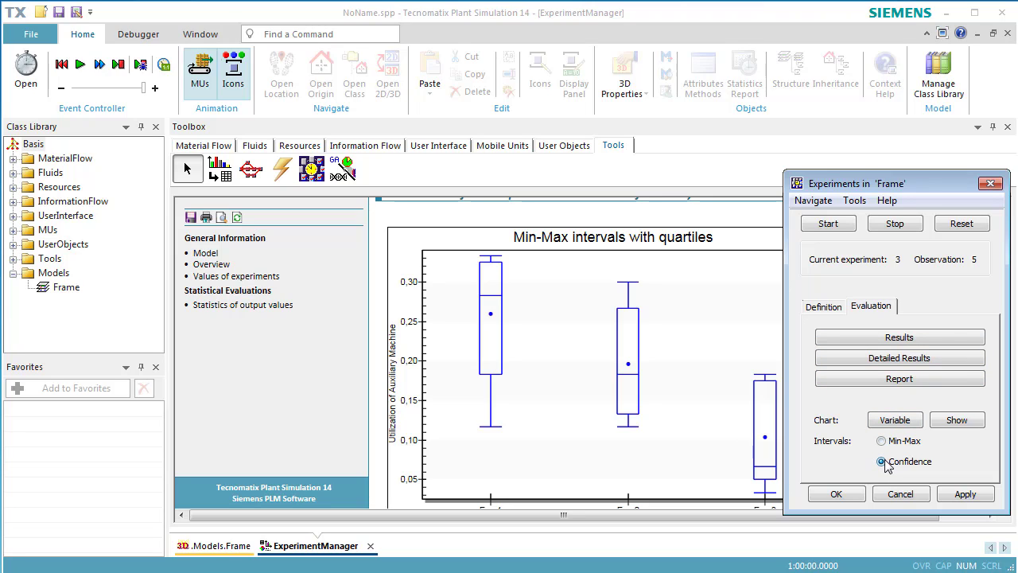
left_click(959, 424)
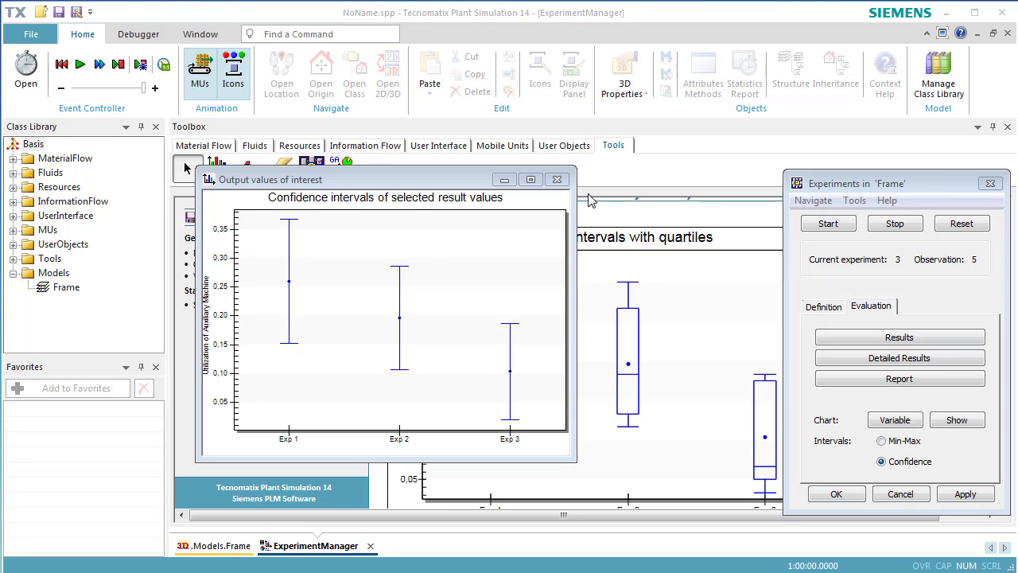
left_click(556, 179)
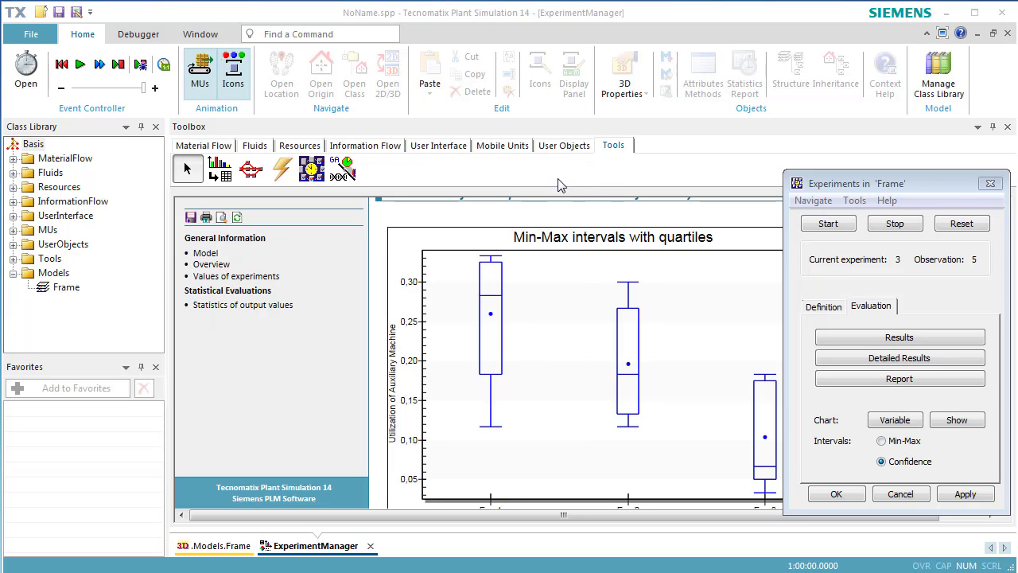
left_click(1007, 33)
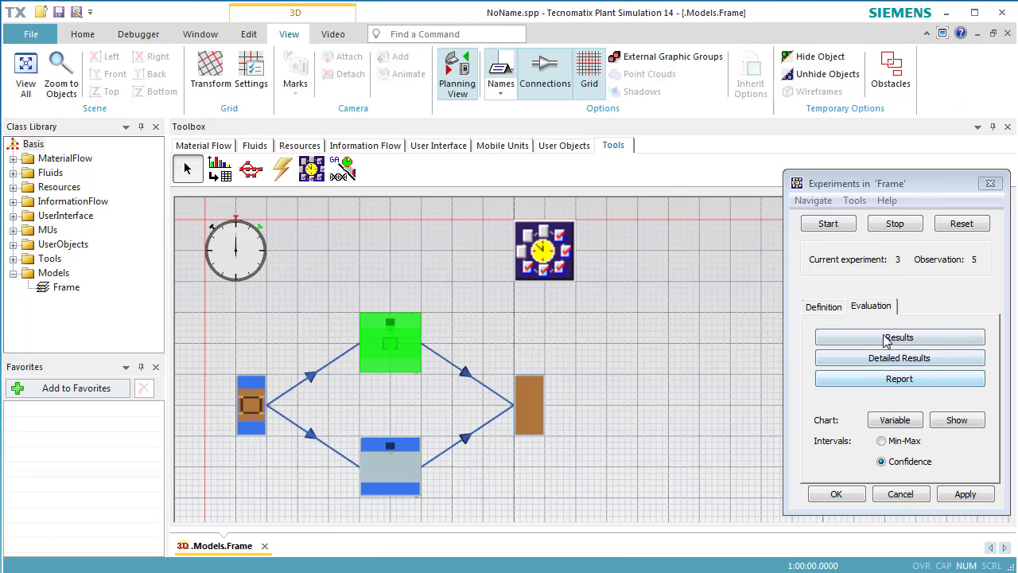
Step: Set the observations per experiment to 50 and apply the change
left_click(824, 306)
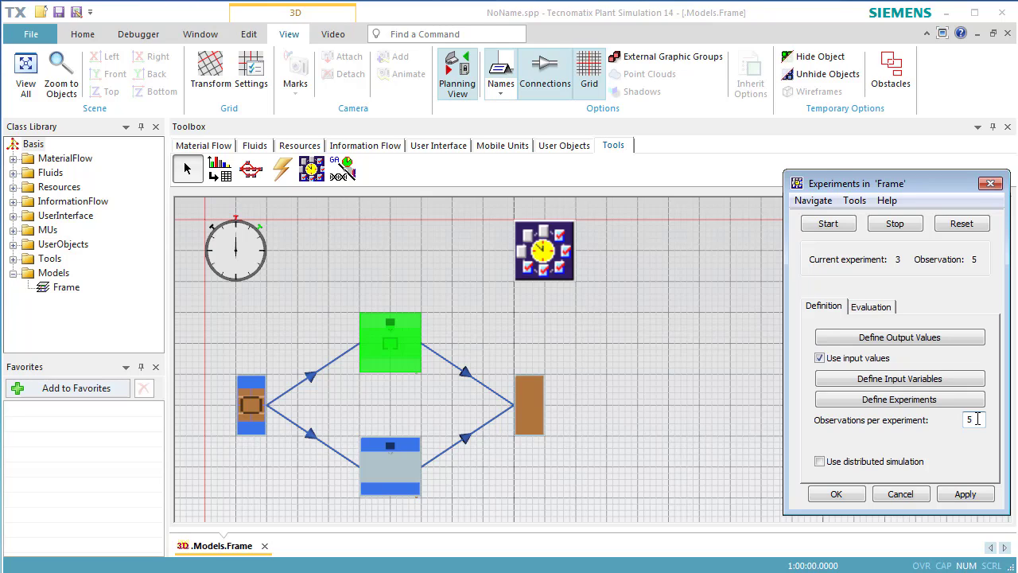
type("0")
left_click(977, 495)
Step: Reset the ExperimentManager, run the experiments with 50 observations each and dismiss the completion notice
left_click(945, 229)
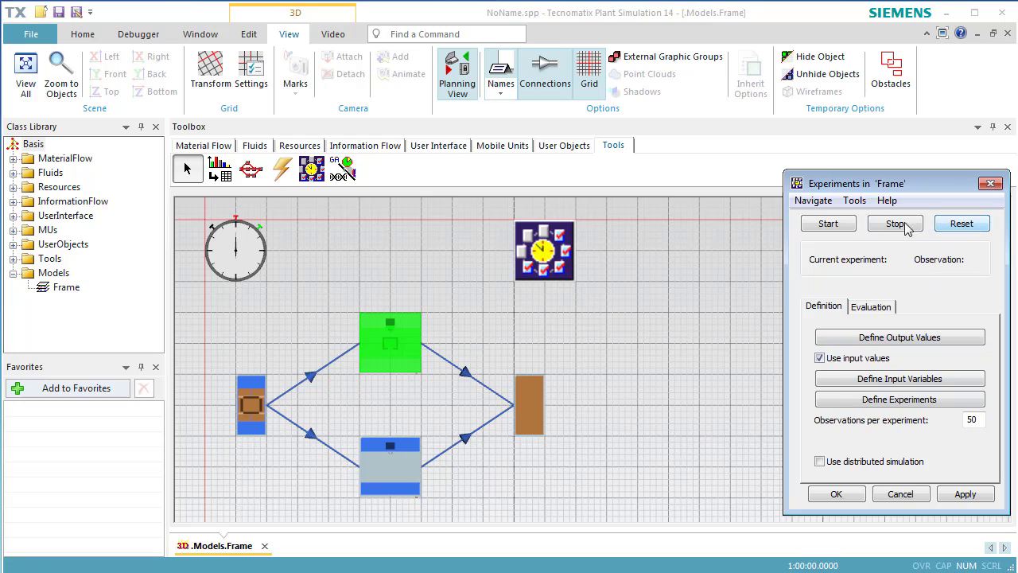
left_click(848, 227)
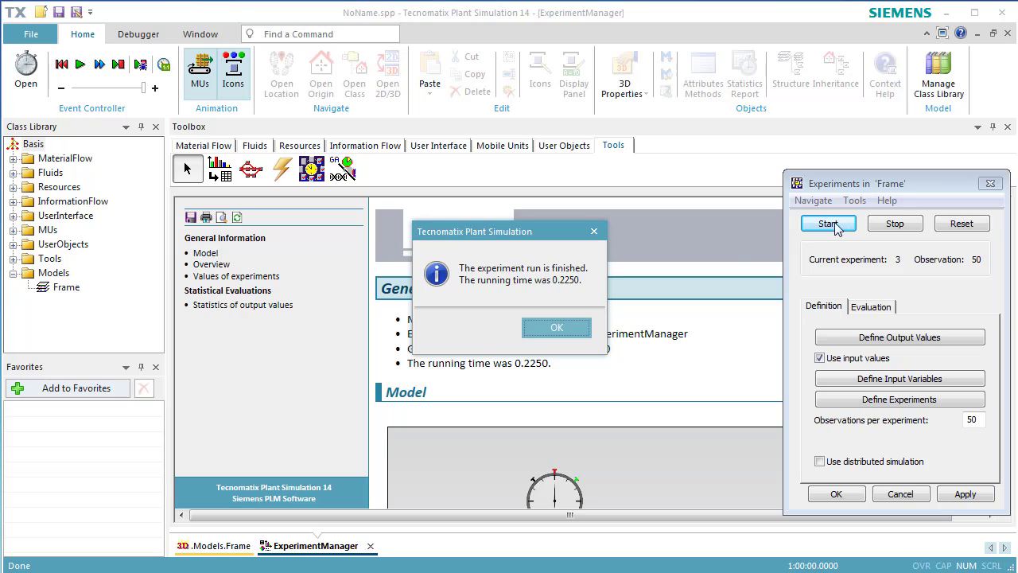
left_click(557, 330)
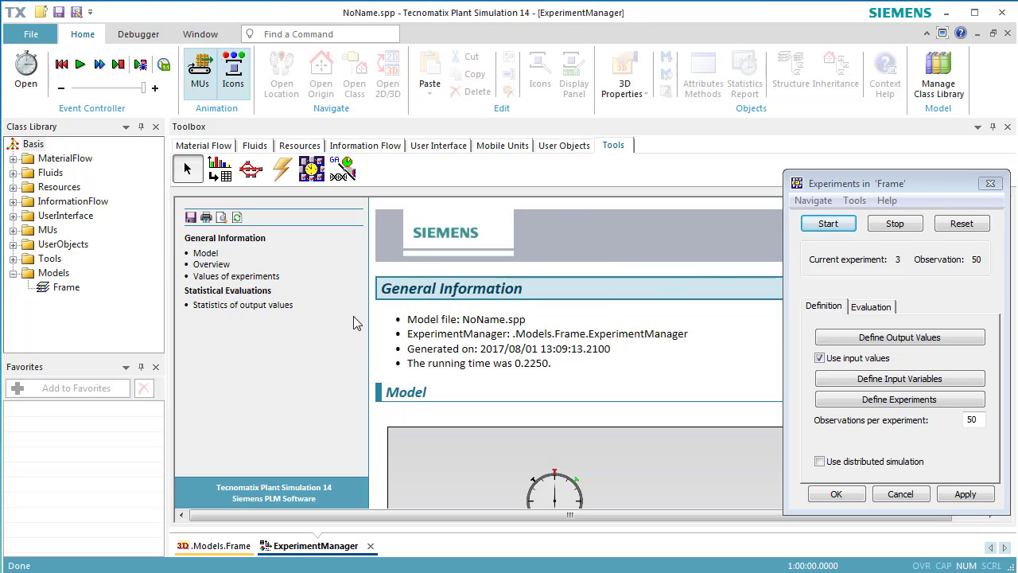
Step: Examine the report's statistics of output values and compare the Min-Max and Confidence interval charts for the auxiliary machine's utilization
left_click(284, 312)
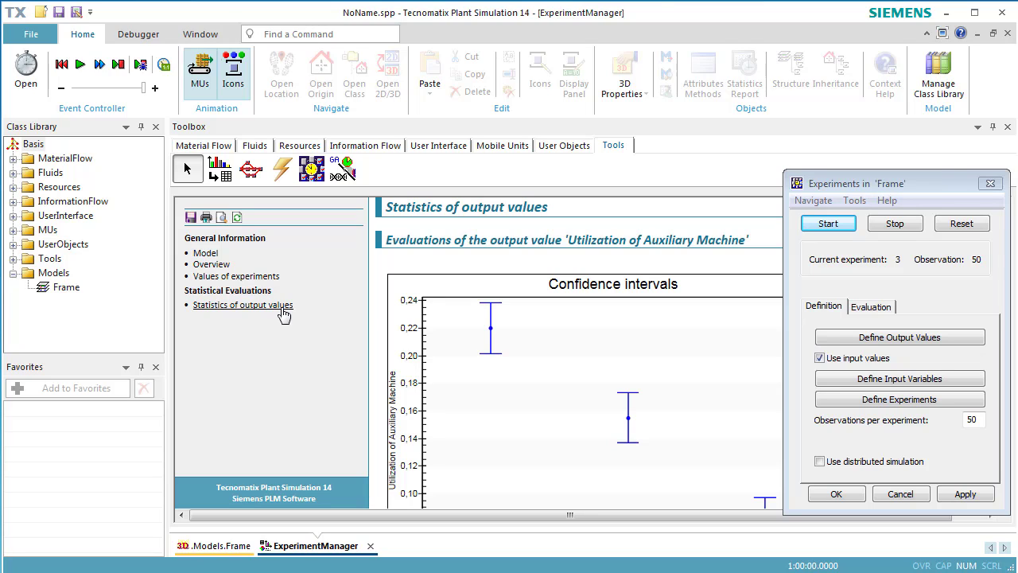
left_click(863, 312)
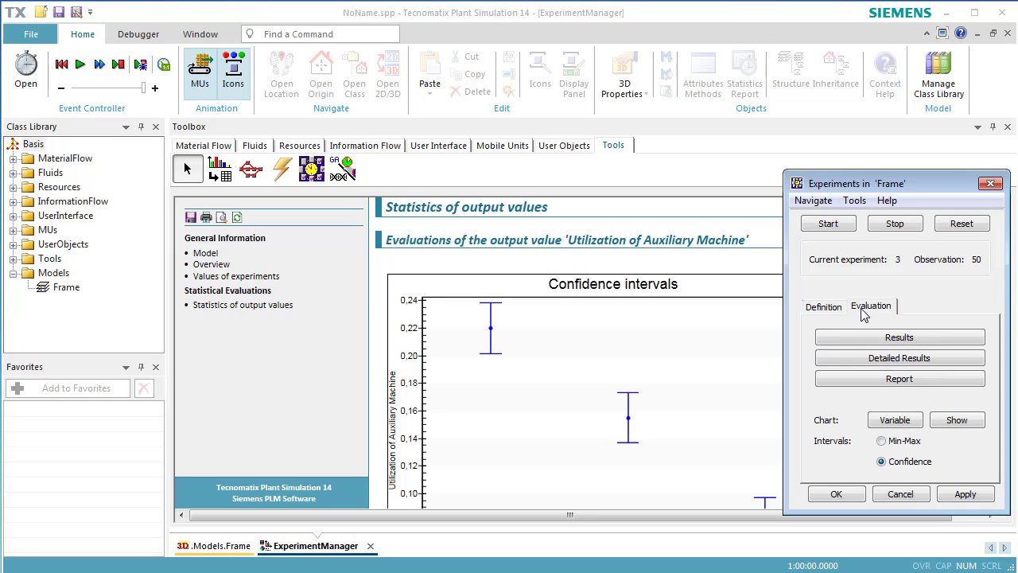
left_click(893, 441)
left_click(959, 424)
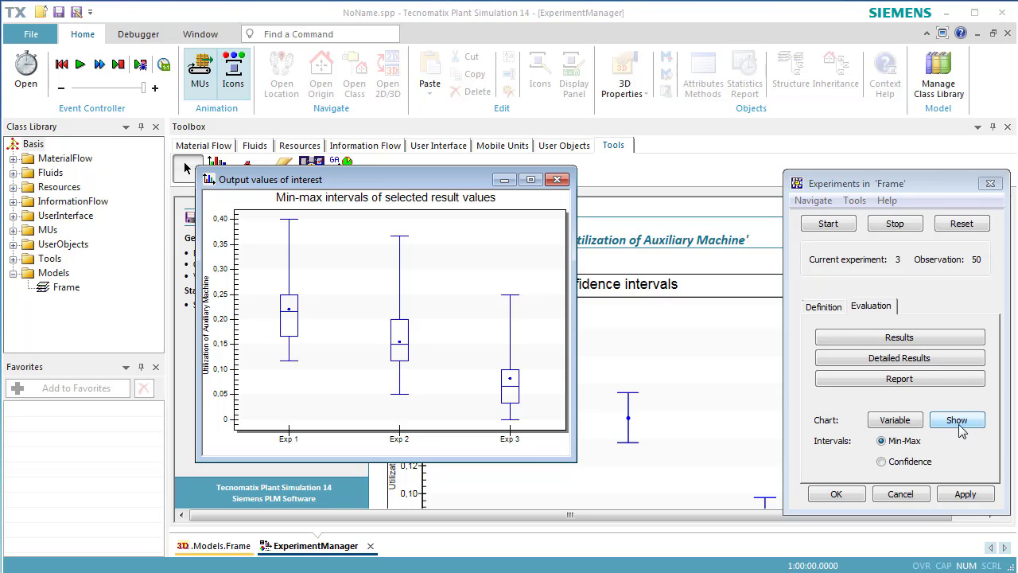
left_click(919, 465)
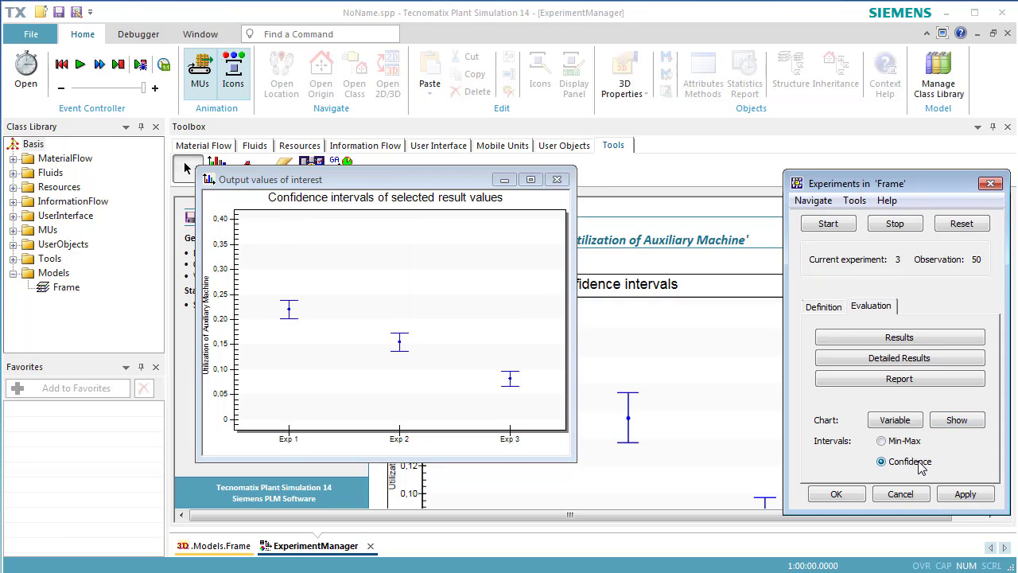